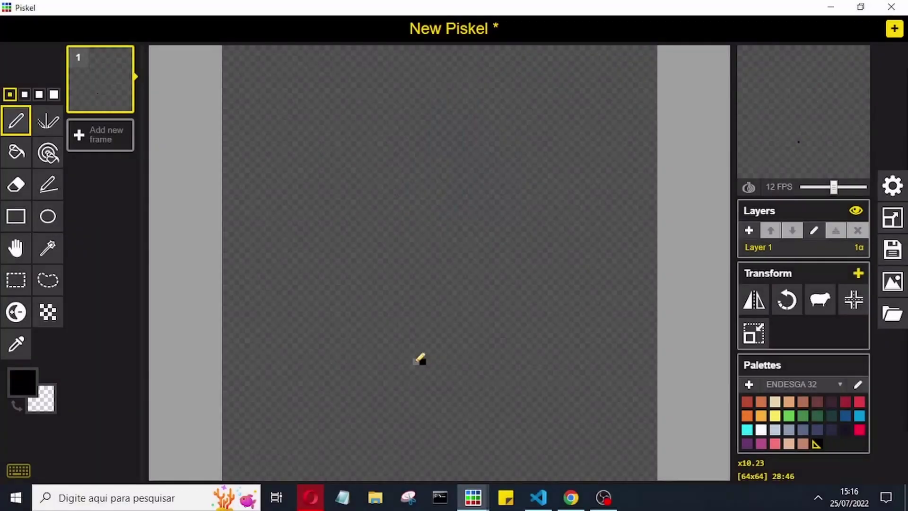
Draw the black outline of a small rounded shape with two yellow pixels inside.
{"action": "mouse_move", "coordinate": [418, 359]}
{"action": "left_mouse_down"}
{"action": "mouse_move", "coordinate": [403, 355]}
{"action": "mouse_move", "coordinate": [439, 347]}
{"action": "mouse_move", "coordinate": [408, 349]}
{"action": "mouse_move", "coordinate": [435, 341]}
{"action": "mouse_move", "coordinate": [420, 321]}
{"action": "left_mouse_up"}
{"action": "left_click", "coordinate": [775, 416]}
{"action": "left_click", "coordinate": [817, 443]}
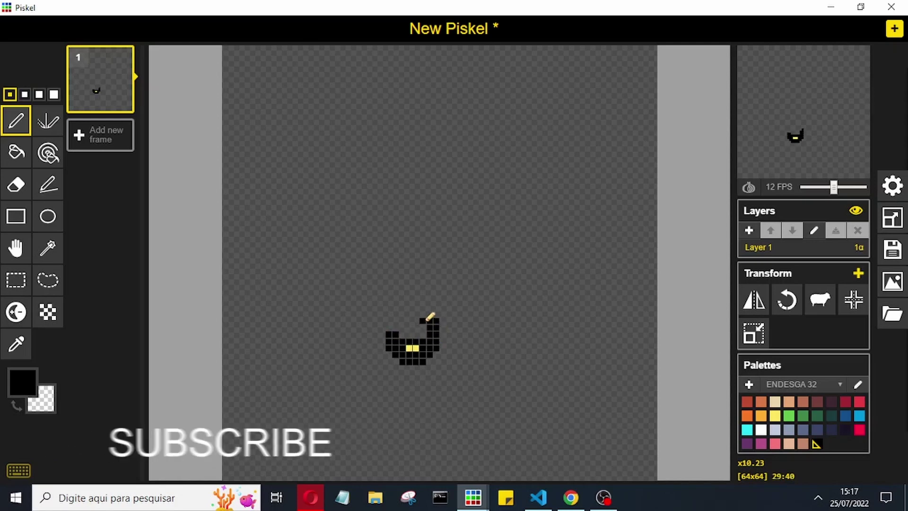
{"action": "left_click_drag", "start_coordinate": [392, 320], "coordinate": [442, 316]}
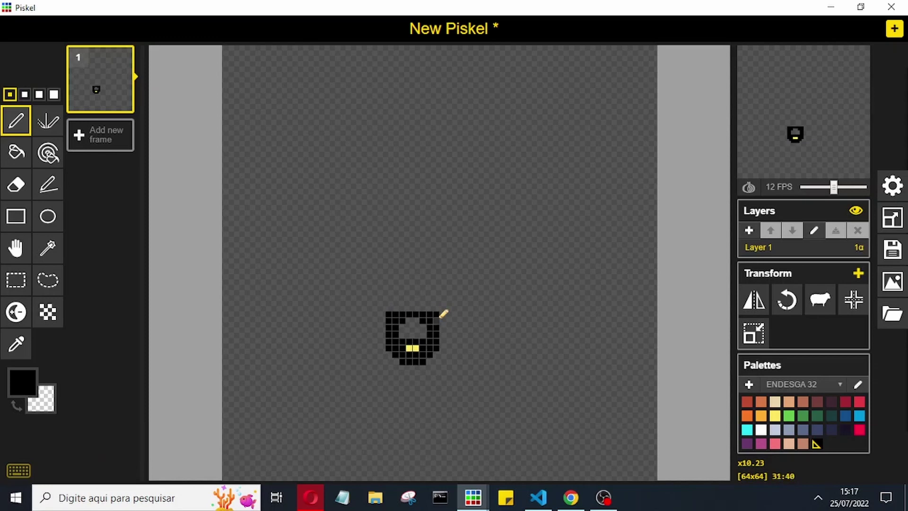
Draw a long thin black line stretching right from the shape, plus a short line to its left.
{"action": "key", "text": "l"}
{"action": "key", "text": "p"}
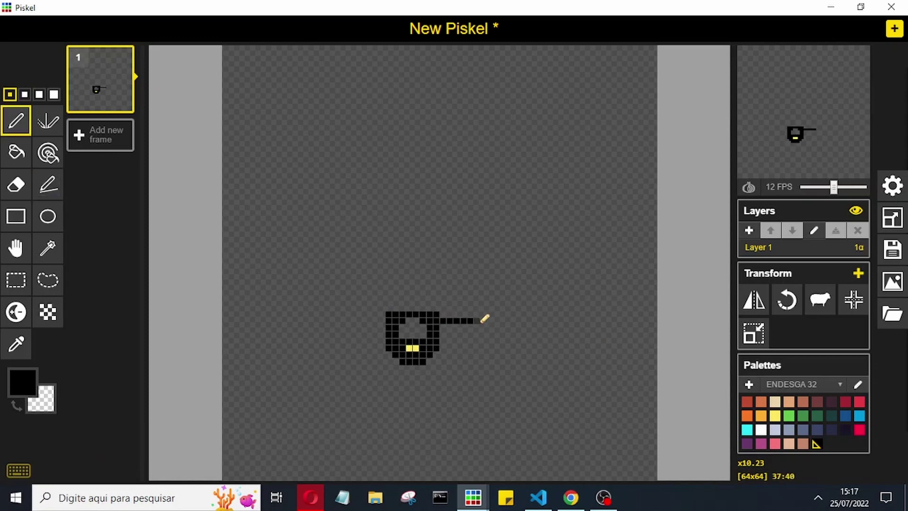
{"action": "left_click_drag", "start_coordinate": [482, 314], "coordinate": [552, 301]}
{"action": "left_click_drag", "start_coordinate": [382, 327], "coordinate": [359, 327]}
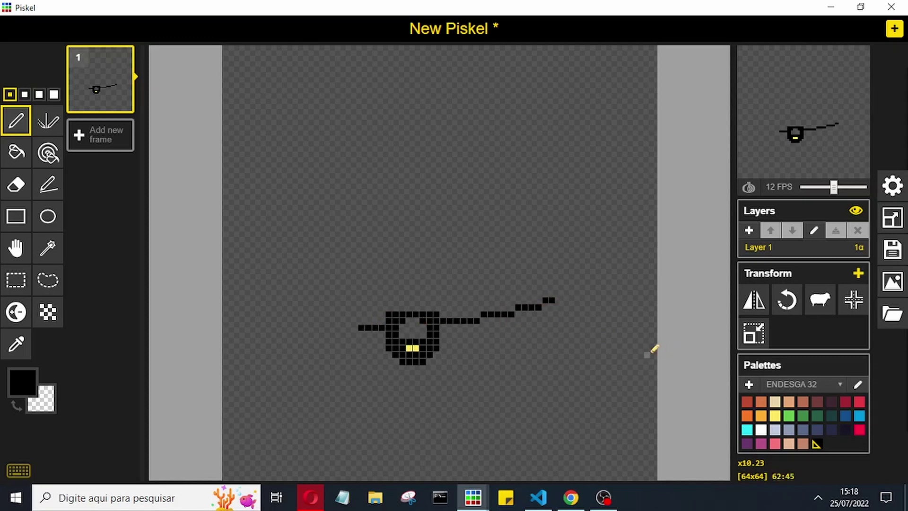
{"action": "left_click_drag", "start_coordinate": [465, 314], "coordinate": [443, 315]}
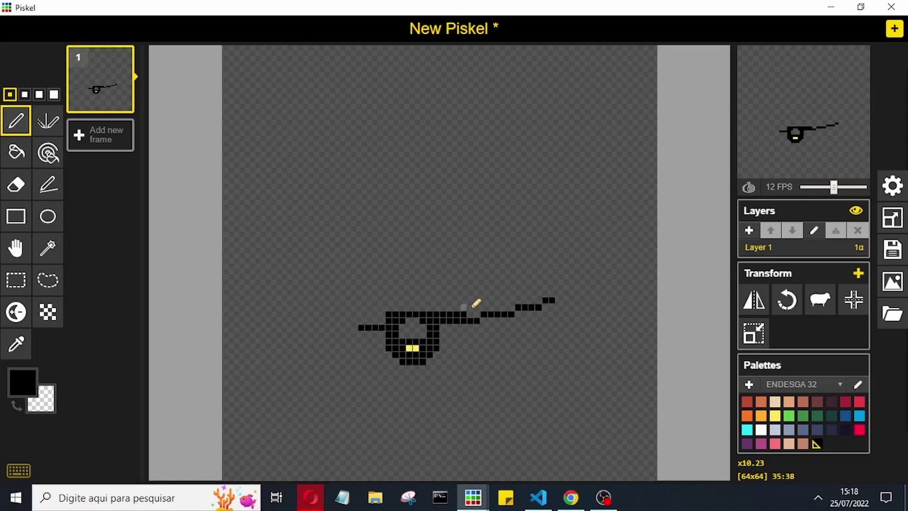
Fill the small rounded shape's interior with red using the Paint Bucket.
{"action": "left_click", "coordinate": [859, 429]}
{"action": "key", "text": "b"}
{"action": "left_click", "coordinate": [412, 329]}
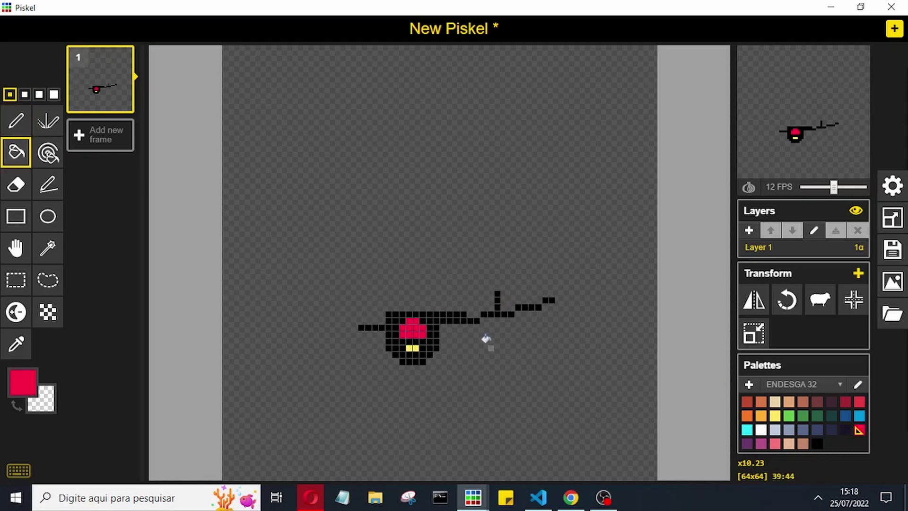
{"action": "key", "text": "o"}
{"action": "left_click", "coordinate": [446, 313]}
Outline the long body above the thin line in black and fill it red.
{"action": "key", "text": "l"}
{"action": "mouse_move", "coordinate": [470, 307]}
{"action": "left_mouse_down"}
{"action": "mouse_move", "coordinate": [464, 294]}
{"action": "mouse_move", "coordinate": [369, 294]}
{"action": "mouse_move", "coordinate": [368, 324]}
{"action": "mouse_move", "coordinate": [382, 300]}
{"action": "left_mouse_up"}
{"action": "left_click", "coordinate": [859, 429]}
{"action": "key", "text": "b"}
{"action": "left_click", "coordinate": [425, 304]}
Add yellow highlight pixels at the body's top-left and along the thin line.
{"action": "left_click", "coordinate": [774, 415]}
{"action": "key", "text": "p"}
{"action": "left_click", "coordinate": [484, 300]}
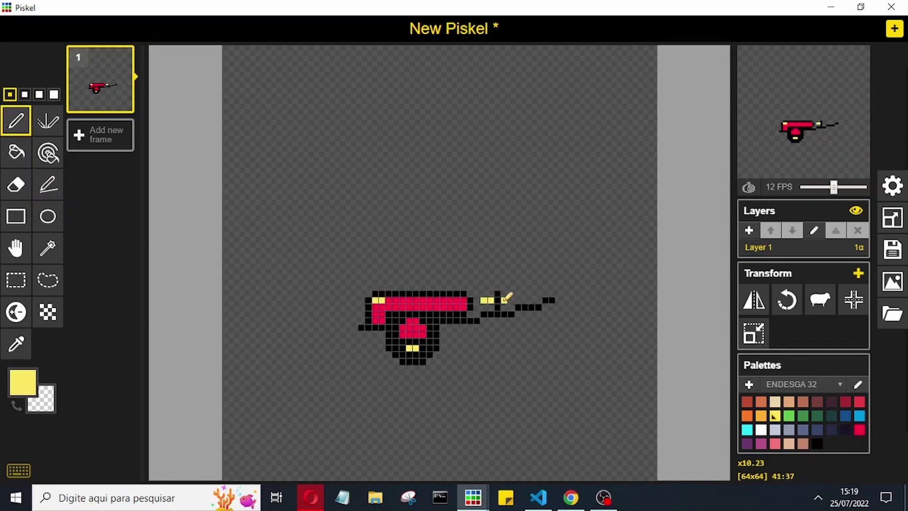
{"action": "left_click", "coordinate": [477, 300]}
{"action": "left_click", "coordinate": [531, 294]}
Draw two black uprights rising from the body's left end.
{"action": "left_click", "coordinate": [816, 443]}
{"action": "left_click", "coordinate": [369, 286]}
{"action": "mouse_move", "coordinate": [376, 286]}
{"action": "left_mouse_down"}
{"action": "mouse_move", "coordinate": [375, 244]}
{"action": "mouse_move", "coordinate": [390, 236]}
{"action": "mouse_move", "coordinate": [376, 209]}
{"action": "mouse_move", "coordinate": [389, 209]}
{"action": "left_mouse_up"}
Join the uprights' tops with a black crossbar and draw struts down to the body.
{"action": "key", "text": "e"}
{"action": "key", "text": "l"}
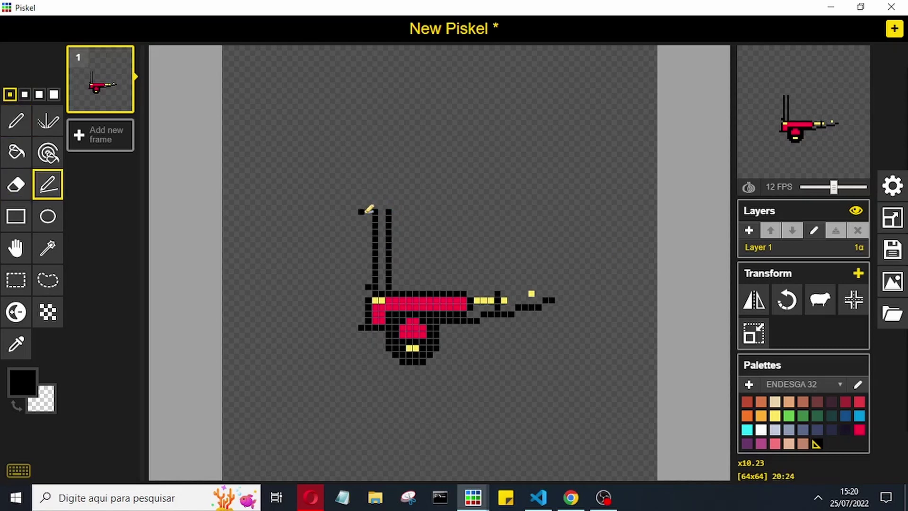
{"action": "mouse_move", "coordinate": [365, 212]}
{"action": "left_mouse_down"}
{"action": "mouse_move", "coordinate": [451, 211]}
{"action": "mouse_move", "coordinate": [449, 290]}
{"action": "left_mouse_up"}
{"action": "mouse_move", "coordinate": [443, 211]}
{"action": "left_mouse_down"}
{"action": "mouse_move", "coordinate": [443, 290]}
{"action": "mouse_move", "coordinate": [396, 273]}
{"action": "mouse_move", "coordinate": [390, 204]}
{"action": "mouse_move", "coordinate": [450, 204]}
{"action": "left_mouse_up"}
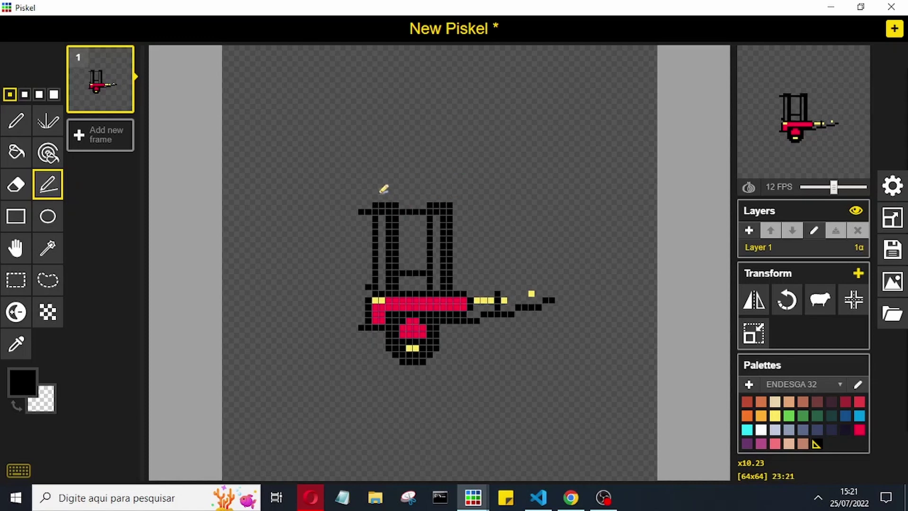
Draw a two-row black top bar and cap, then outline a narrow column on the left.
{"action": "left_click_drag", "start_coordinate": [367, 199], "coordinate": [465, 195]}
{"action": "key", "text": "ctrl+z"}
{"action": "left_click_drag", "start_coordinate": [368, 197], "coordinate": [466, 195]}
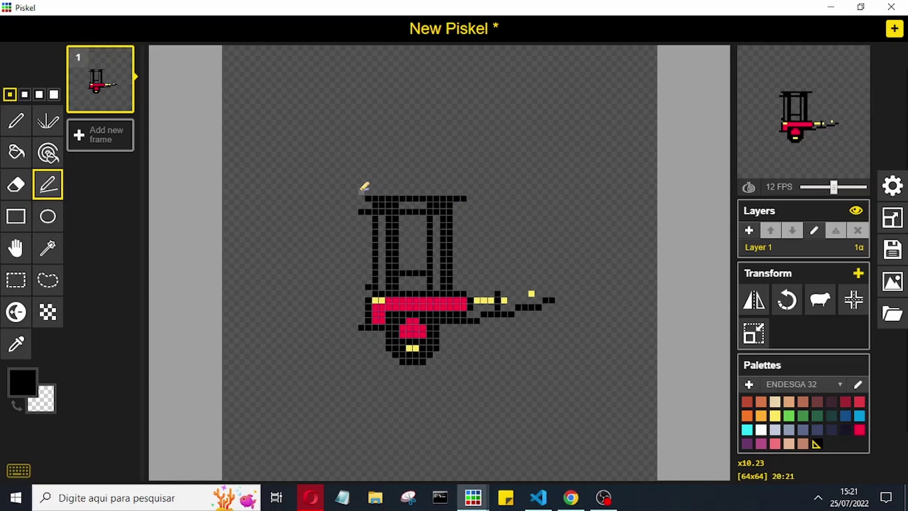
{"action": "left_click_drag", "start_coordinate": [364, 190], "coordinate": [466, 190]}
{"action": "mouse_move", "coordinate": [361, 188]}
{"action": "left_mouse_down"}
{"action": "mouse_move", "coordinate": [361, 172]}
{"action": "mouse_move", "coordinate": [462, 171]}
{"action": "mouse_move", "coordinate": [464, 188]}
{"action": "left_mouse_up"}
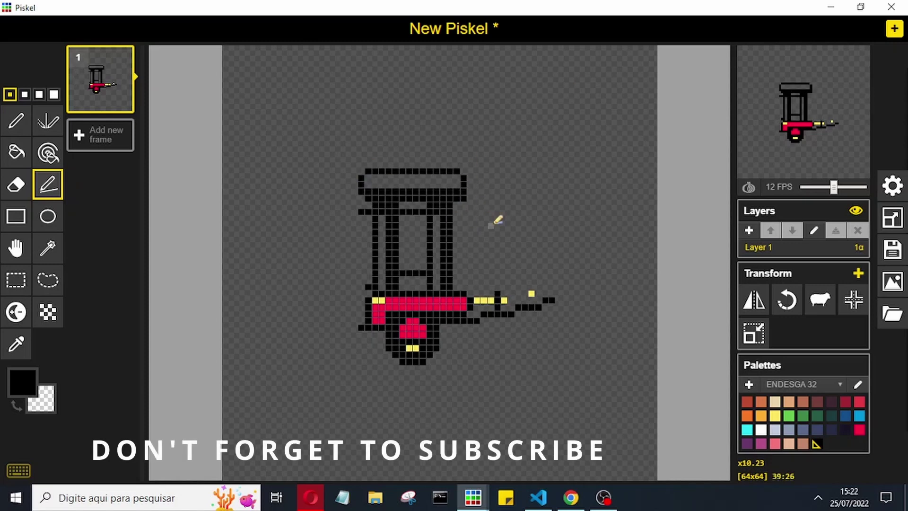
{"action": "left_click_drag", "start_coordinate": [359, 211], "coordinate": [361, 326]}
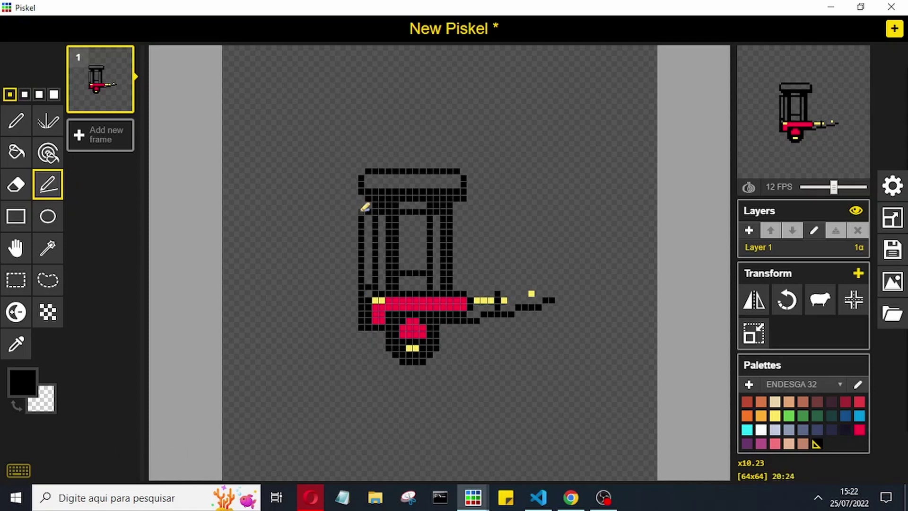
{"action": "mouse_move", "coordinate": [365, 205]}
{"action": "left_mouse_down"}
{"action": "mouse_move", "coordinate": [333, 205]}
{"action": "mouse_move", "coordinate": [334, 331]}
{"action": "mouse_move", "coordinate": [354, 334]}
{"action": "mouse_move", "coordinate": [324, 322]}
{"action": "mouse_move", "coordinate": [320, 206]}
{"action": "left_mouse_up"}
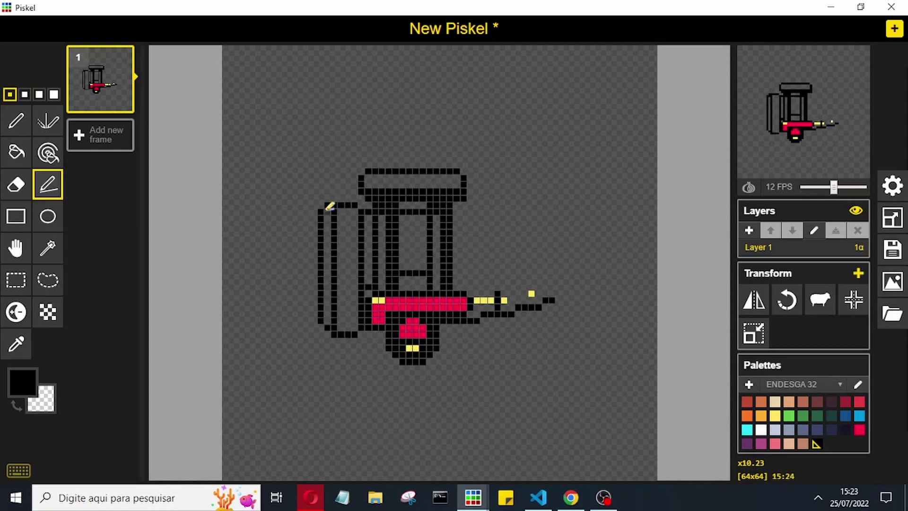
Fill the left strip yellow and the inner column red, adding yellow highlights down its side.
{"action": "key", "text": "e"}
{"action": "left_click", "coordinate": [774, 416]}
{"action": "key", "text": "b"}
{"action": "left_click", "coordinate": [325, 250]}
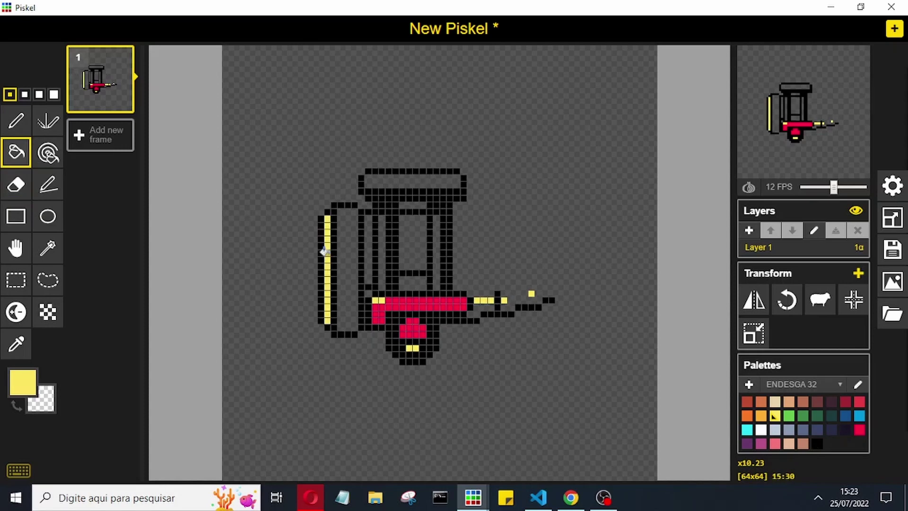
{"action": "left_click", "coordinate": [341, 238]}
{"action": "left_click", "coordinate": [16, 120]}
{"action": "left_click_drag", "start_coordinate": [341, 234], "coordinate": [355, 207]}
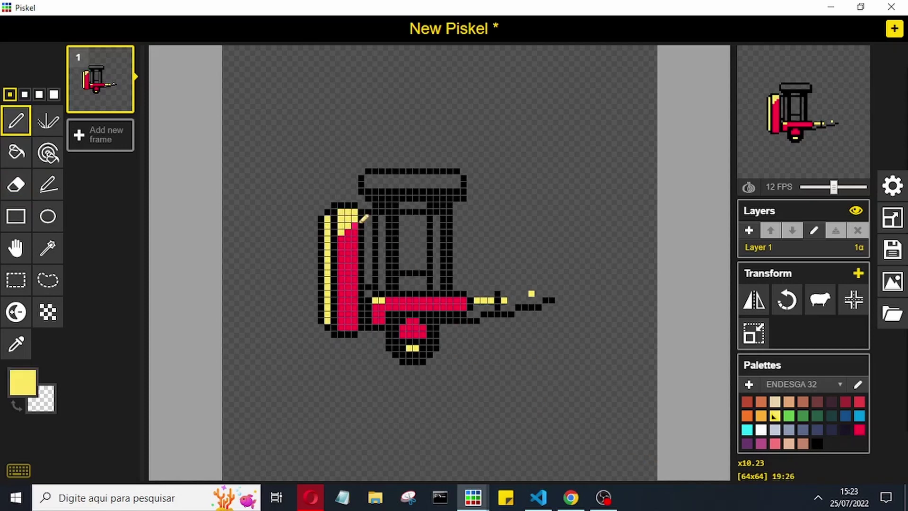
{"action": "left_click_drag", "start_coordinate": [372, 226], "coordinate": [372, 253]}
Draw a red line down the column and bucket-fill the struts and top bar red.
{"action": "left_click", "coordinate": [817, 444]}
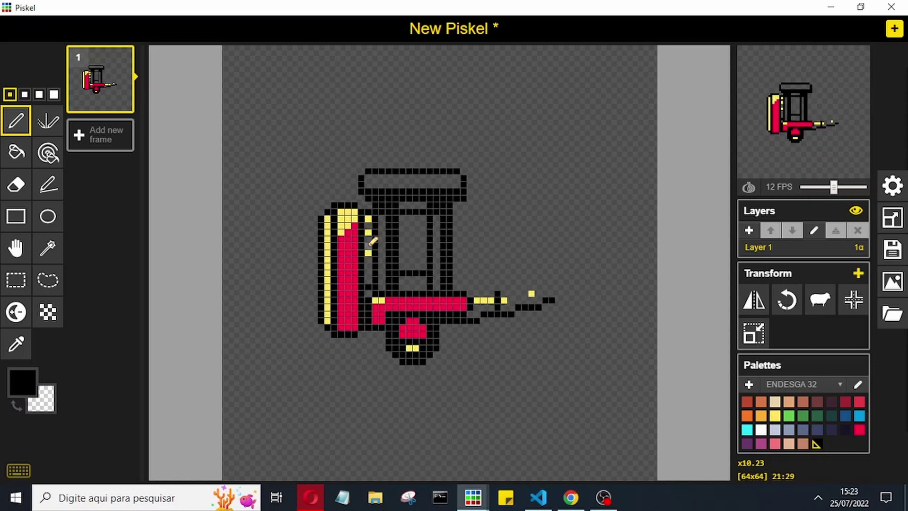
{"action": "key", "text": "o"}
{"action": "left_click", "coordinate": [344, 235]}
{"action": "key", "text": "l"}
{"action": "left_click_drag", "start_coordinate": [374, 218], "coordinate": [373, 289]}
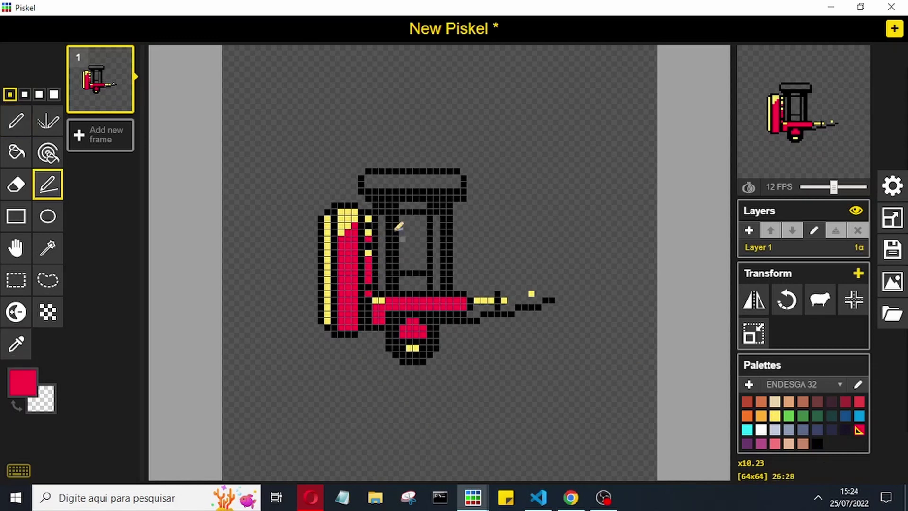
{"action": "key", "text": "b"}
{"action": "left_click", "coordinate": [411, 246]}
{"action": "left_click", "coordinate": [412, 181]}
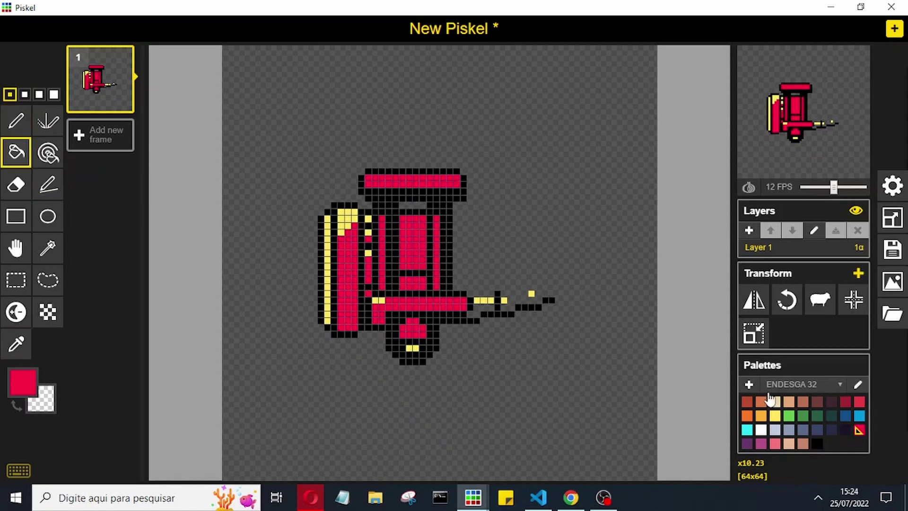
Add a yellow highlight at the top bar's left end.
{"action": "left_click", "coordinate": [774, 415]}
{"action": "key", "text": "l"}
{"action": "left_click_drag", "start_coordinate": [370, 185], "coordinate": [382, 178]}
{"action": "left_click", "coordinate": [817, 443]}
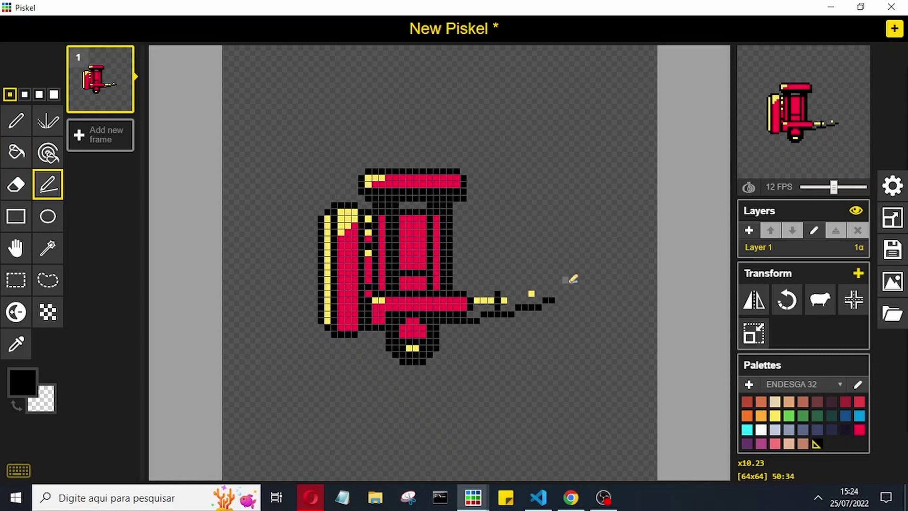
Outline a black wedge jutting right from the structure's middle.
{"action": "mouse_move", "coordinate": [457, 218]}
{"action": "left_mouse_down"}
{"action": "mouse_move", "coordinate": [474, 238]}
{"action": "mouse_move", "coordinate": [533, 246]}
{"action": "mouse_move", "coordinate": [525, 257]}
{"action": "left_mouse_up"}
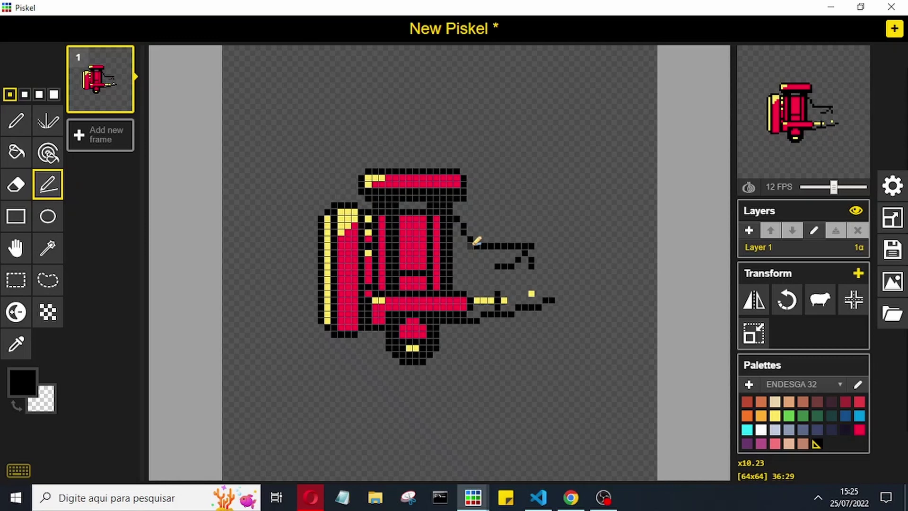
{"action": "left_click_drag", "start_coordinate": [474, 245], "coordinate": [456, 273]}
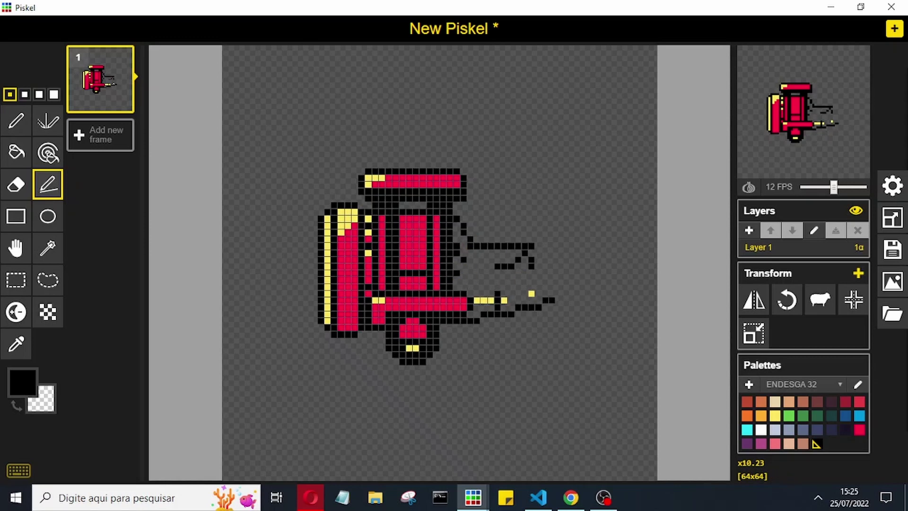
{"action": "left_click_drag", "start_coordinate": [527, 249], "coordinate": [501, 275]}
Fill the wedge red and touch up its tip pixel in red.
{"action": "key", "text": "b"}
{"action": "left_click", "coordinate": [472, 274]}
{"action": "key", "text": "p"}
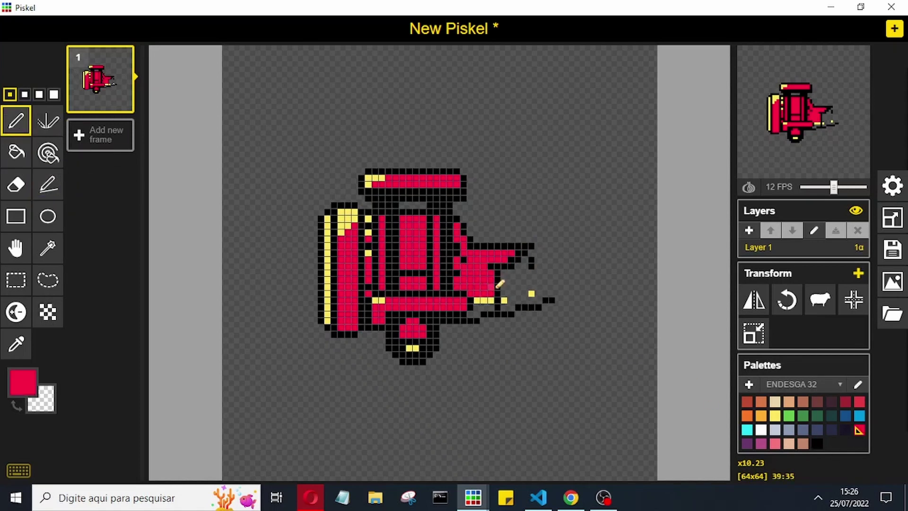
{"action": "left_click", "coordinate": [512, 266]}
{"action": "left_click", "coordinate": [816, 443]}
{"action": "left_click", "coordinate": [530, 259], "text": "alt"}
Outline the tail section in black to the right of the wedge.
{"action": "key", "text": "l"}
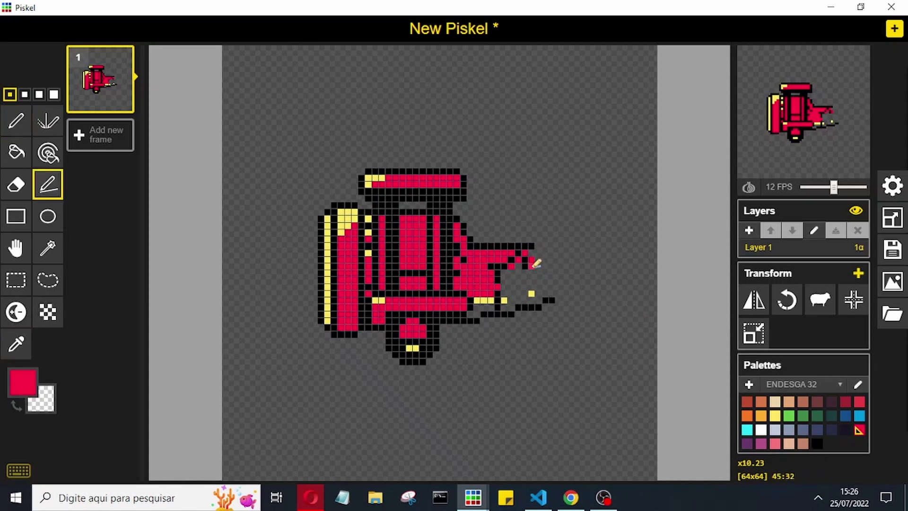
{"action": "left_click", "coordinate": [515, 267], "text": "alt"}
{"action": "mouse_move", "coordinate": [529, 273]}
{"action": "left_mouse_down"}
{"action": "mouse_move", "coordinate": [594, 272]}
{"action": "mouse_move", "coordinate": [591, 255]}
{"action": "mouse_move", "coordinate": [539, 253]}
{"action": "mouse_move", "coordinate": [570, 246]}
{"action": "left_mouse_up"}
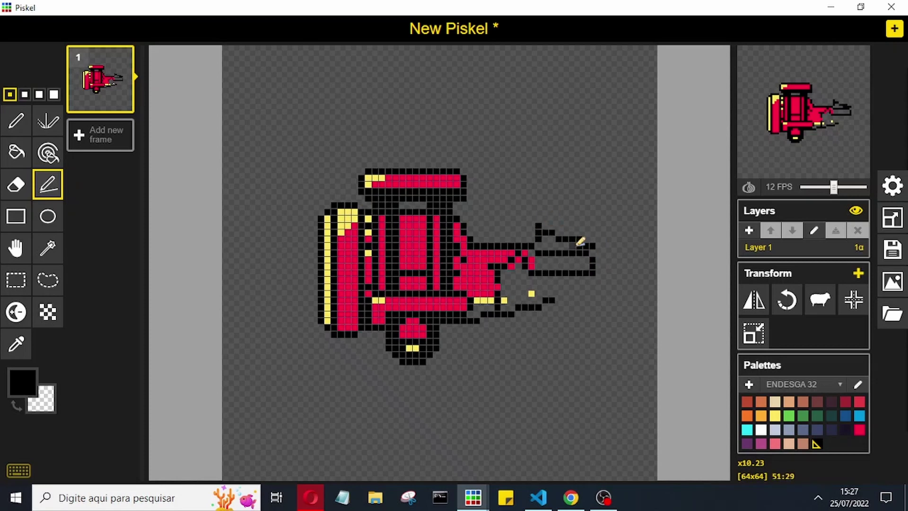
{"action": "left_click_drag", "start_coordinate": [531, 239], "coordinate": [531, 224]}
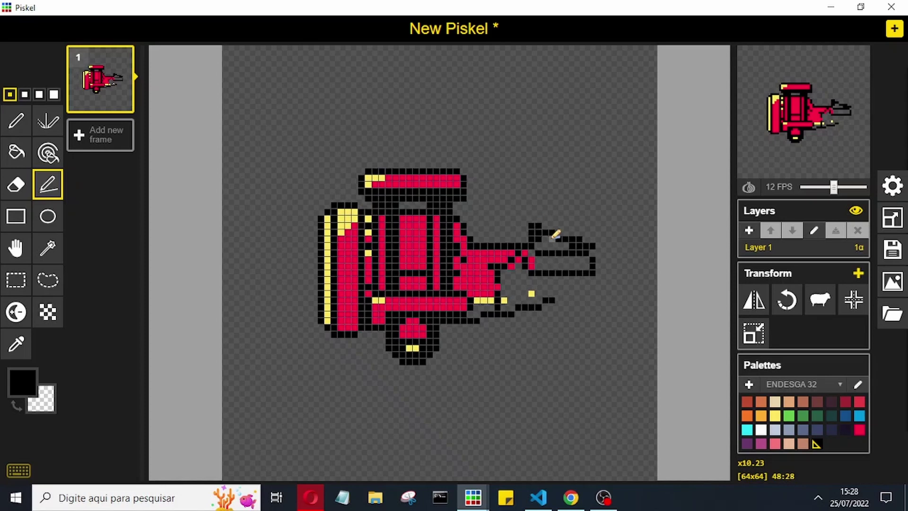
Fill the lower tail interior with red.
{"action": "key", "text": "o"}
{"action": "left_click", "coordinate": [546, 235]}
{"action": "key", "text": "p"}
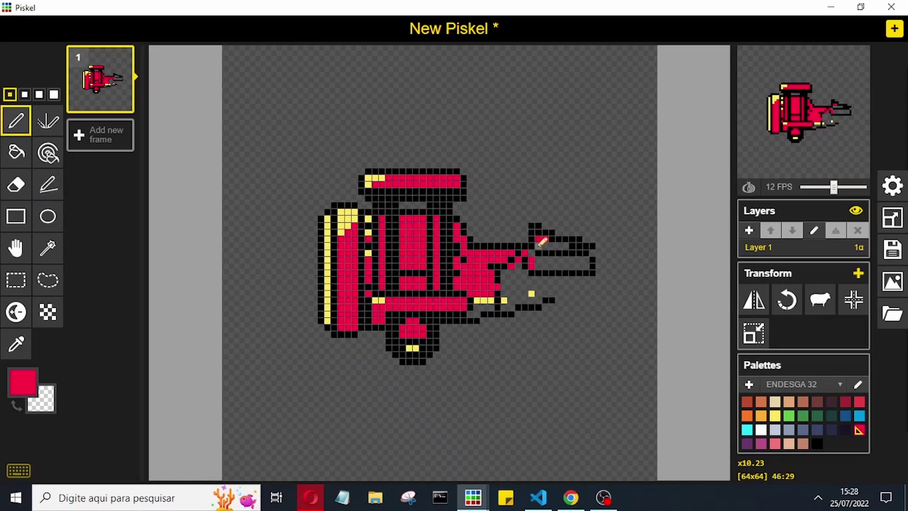
{"action": "key", "text": "d"}
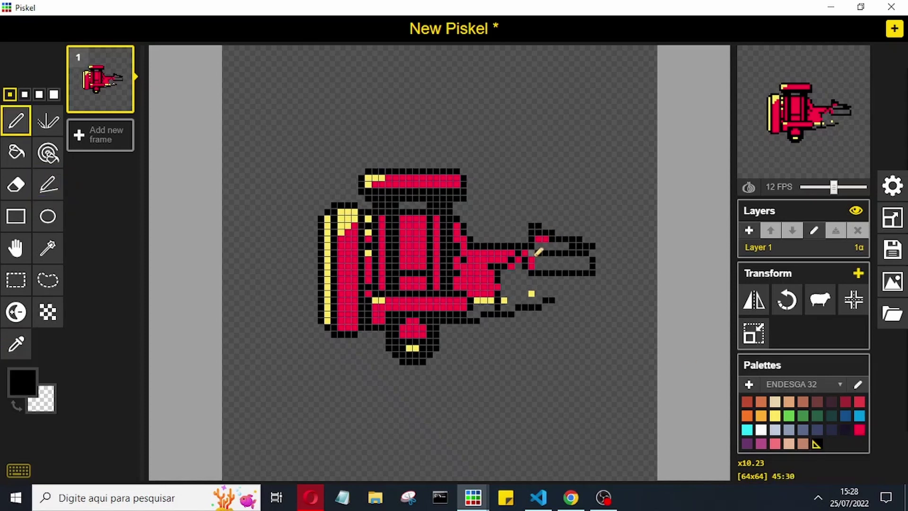
{"action": "left_click", "coordinate": [534, 243], "text": "alt"}
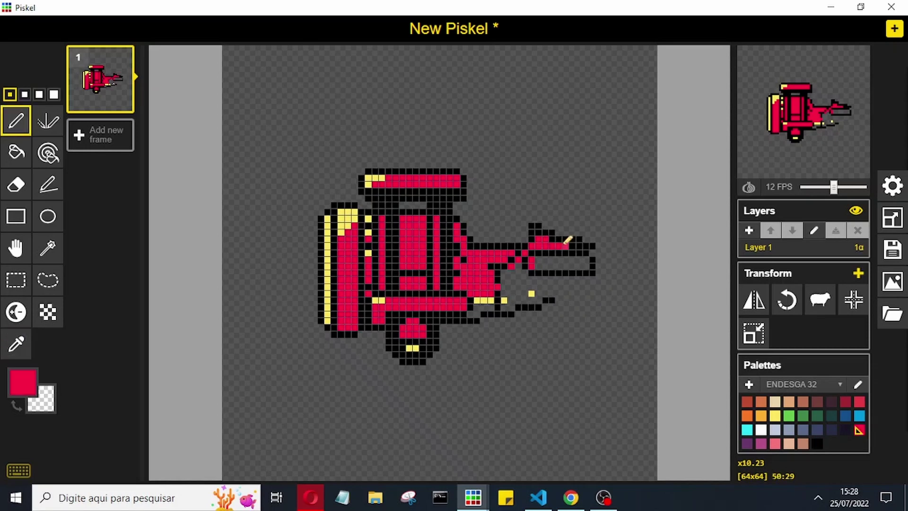
{"action": "left_click", "coordinate": [16, 152]}
Draw a short yellow stripe on the tail.
{"action": "left_click", "coordinate": [568, 265]}
{"action": "left_click", "coordinate": [775, 416]}
{"action": "key", "text": "p"}
{"action": "mouse_move", "coordinate": [530, 259]}
{"action": "left_mouse_down"}
{"action": "mouse_move", "coordinate": [547, 260]}
{"action": "mouse_move", "coordinate": [562, 279]}
{"action": "mouse_move", "coordinate": [550, 279]}
{"action": "mouse_move", "coordinate": [577, 289]}
{"action": "mouse_move", "coordinate": [552, 289]}
{"action": "mouse_move", "coordinate": [590, 297]}
{"action": "mouse_move", "coordinate": [574, 314]}
{"action": "mouse_move", "coordinate": [594, 304]}
{"action": "mouse_move", "coordinate": [598, 316]}
{"action": "mouse_move", "coordinate": [568, 326]}
{"action": "mouse_move", "coordinate": [589, 327]}
{"action": "mouse_move", "coordinate": [579, 303]}
{"action": "left_mouse_up"}
{"action": "key", "text": "d"}
Add a small wheel under the tail and fill the enclosed tail area red.
{"action": "left_click", "coordinate": [774, 415]}
{"action": "left_click", "coordinate": [817, 443]}
{"action": "left_click", "coordinate": [860, 430]}
{"action": "key", "text": "b"}
{"action": "left_click", "coordinate": [520, 279]}
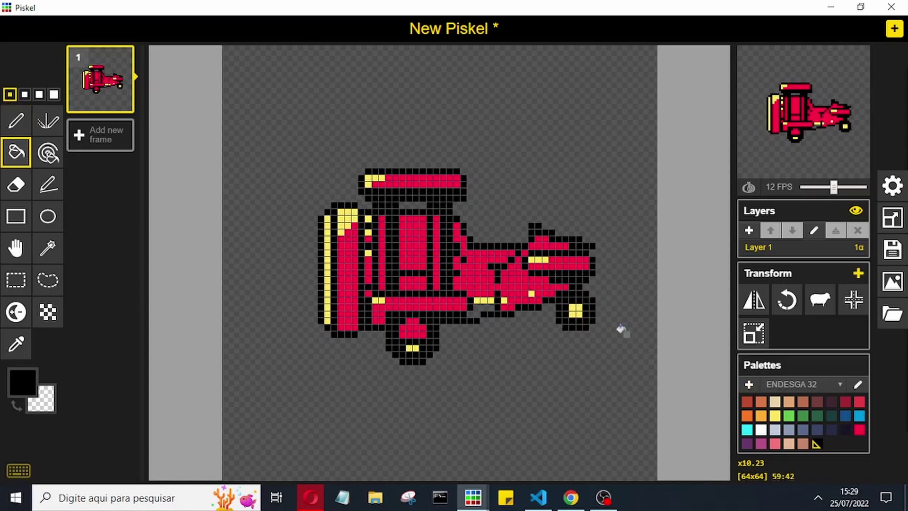
{"action": "key", "text": "p"}
{"action": "left_click", "coordinate": [774, 415]}
{"action": "left_click", "coordinate": [816, 443]}
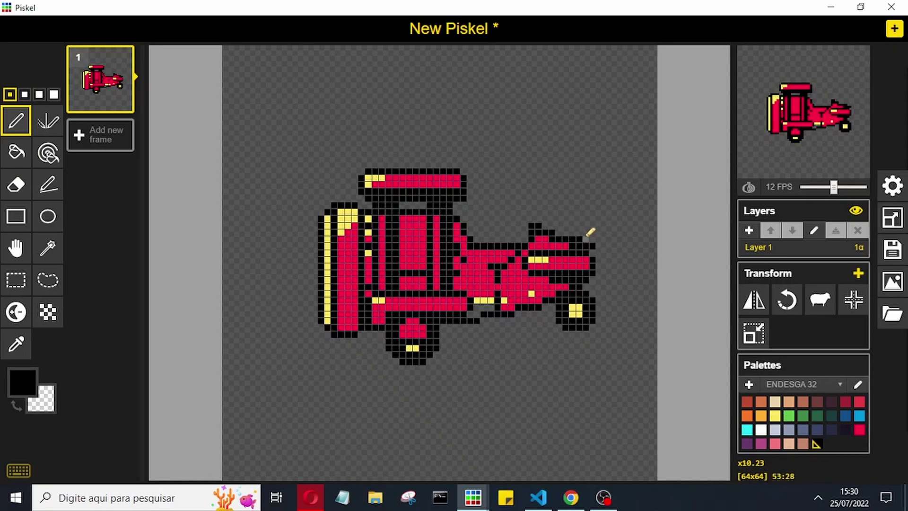
Outline the tail fin in black with vertical rear and sloped front edges.
{"action": "left_click_drag", "start_coordinate": [572, 231], "coordinate": [572, 203]}
{"action": "key", "text": "e"}
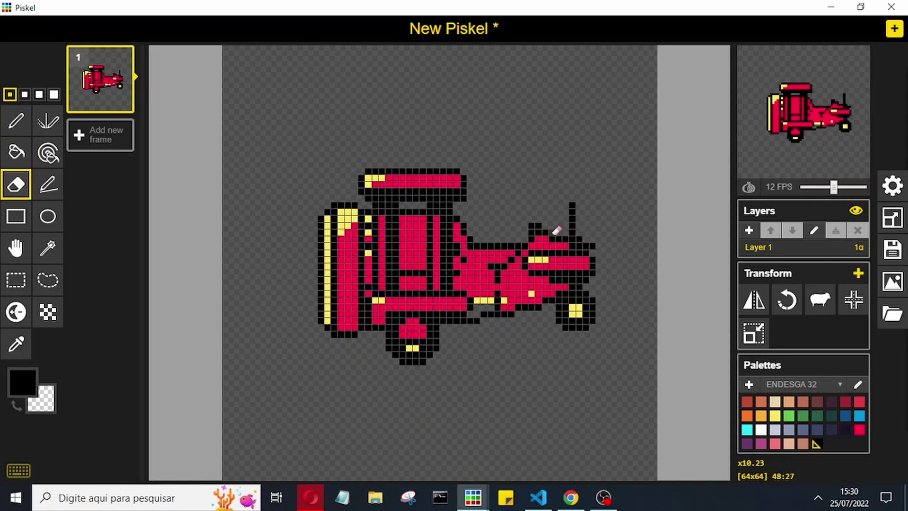
{"action": "key", "text": "l"}
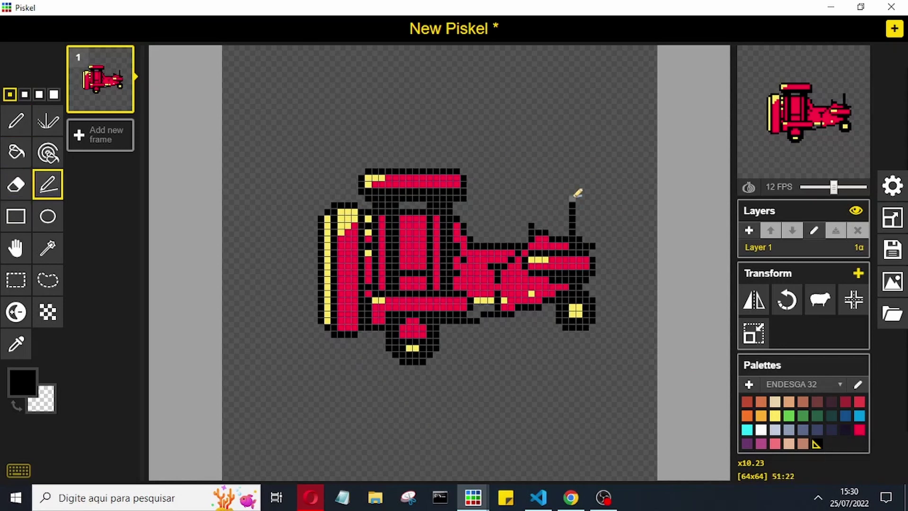
{"action": "key", "text": "e"}
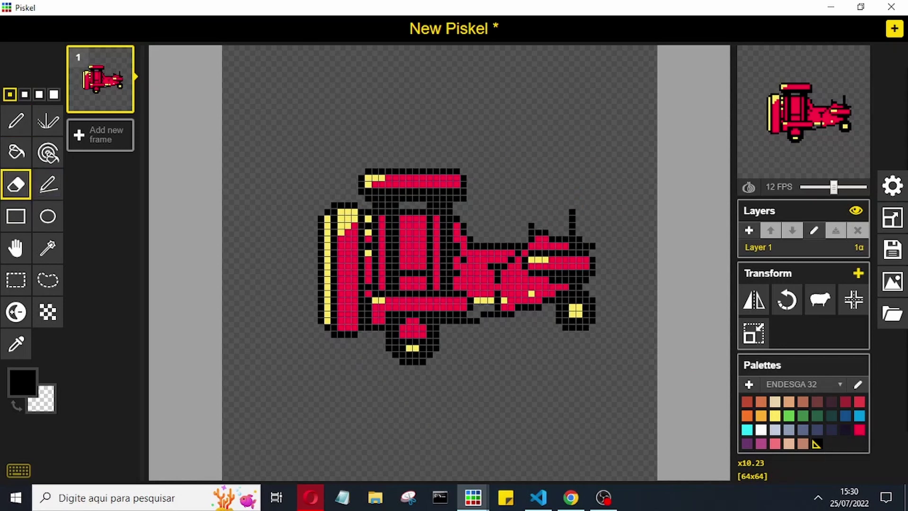
{"action": "key", "text": "l"}
{"action": "left_click_drag", "start_coordinate": [592, 243], "coordinate": [592, 186]}
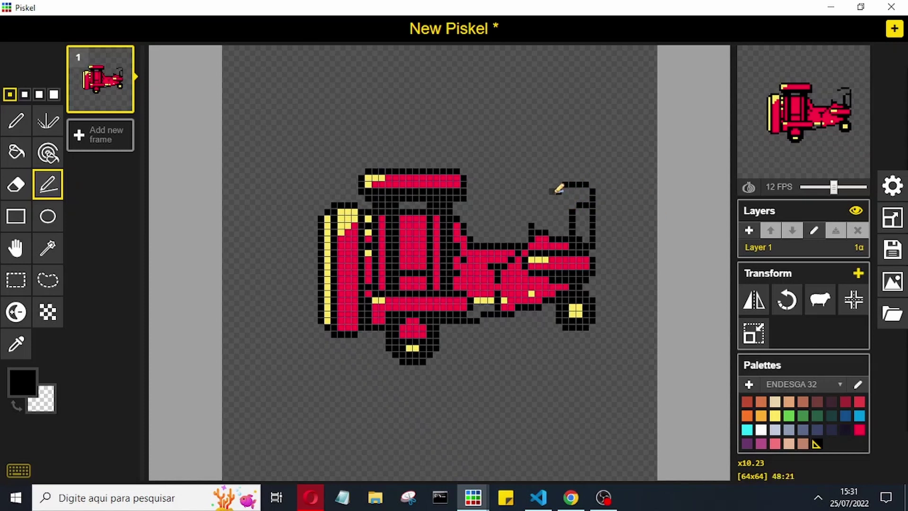
{"action": "left_click_drag", "start_coordinate": [548, 194], "coordinate": [538, 222]}
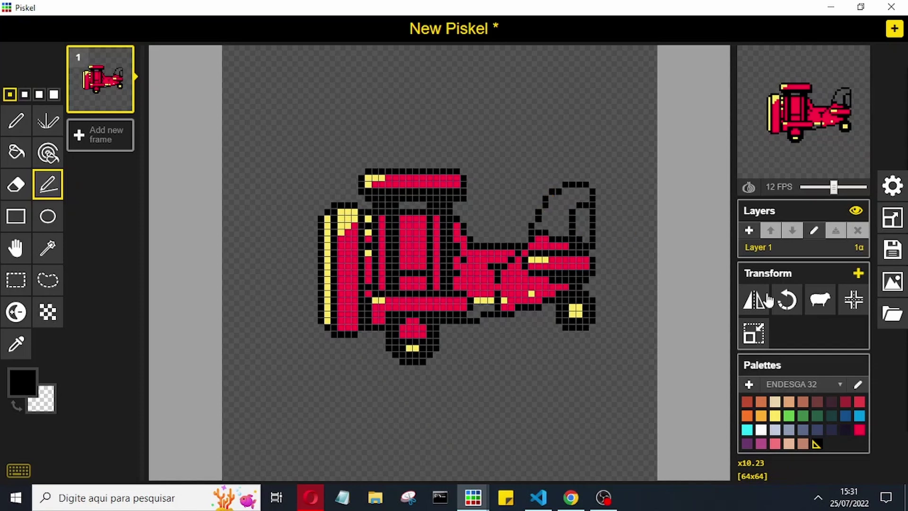
Fill the tail fin red and add a yellow trim line.
{"action": "key", "text": "b"}
{"action": "left_click", "coordinate": [859, 430]}
{"action": "left_click", "coordinate": [567, 222]}
{"action": "left_click", "coordinate": [774, 415]}
{"action": "key", "text": "l"}
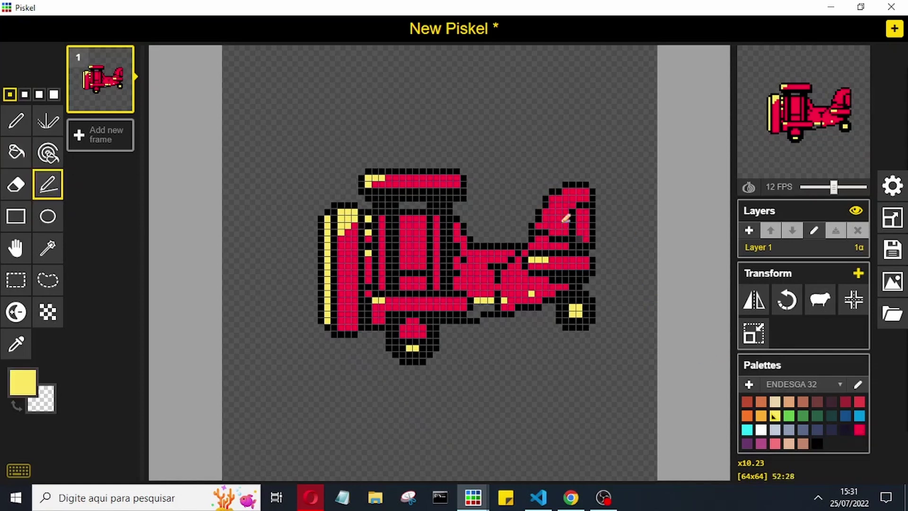
{"action": "mouse_move", "coordinate": [552, 202]}
{"action": "left_mouse_down"}
{"action": "mouse_move", "coordinate": [578, 185]}
{"action": "mouse_move", "coordinate": [587, 239]}
{"action": "left_mouse_up"}
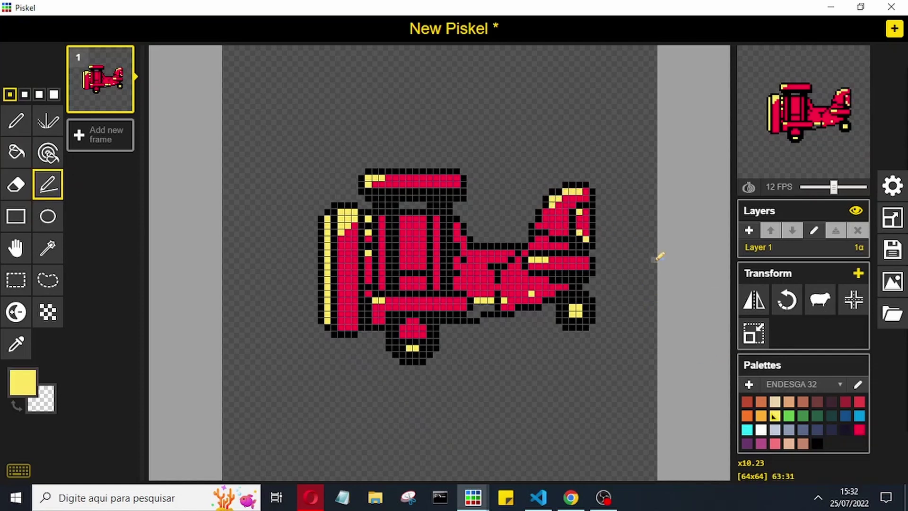
Draw yellow lines along the central panel's top and bottom crossbars.
{"action": "left_click_drag", "start_coordinate": [400, 224], "coordinate": [425, 224]}
{"action": "left_click", "coordinate": [437, 232]}
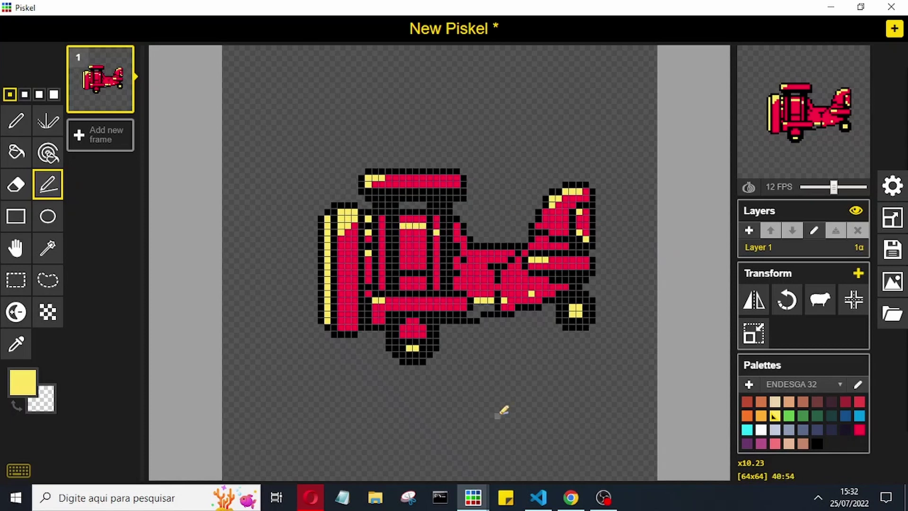
{"action": "left_click", "coordinate": [403, 279]}
{"action": "left_click_drag", "start_coordinate": [403, 279], "coordinate": [426, 280]}
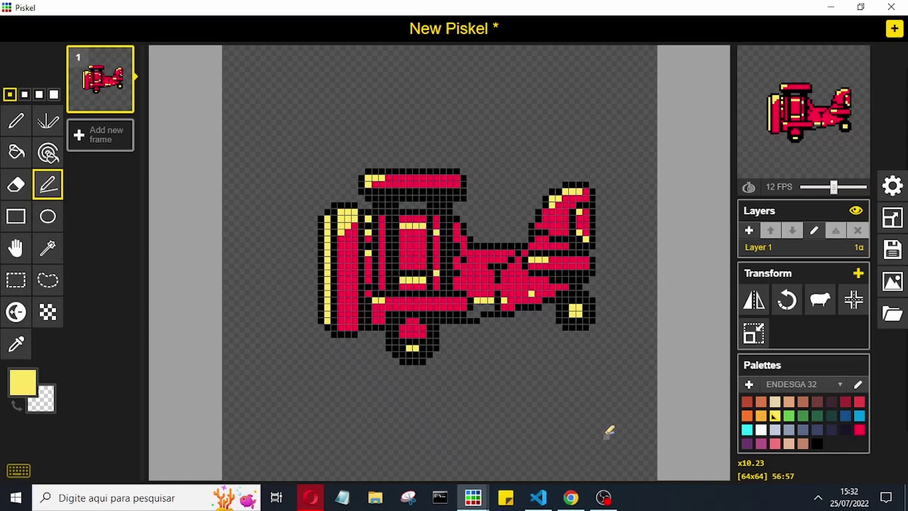
Outline the propeller blades in black left of the plane's nose.
{"action": "left_click", "coordinate": [816, 443]}
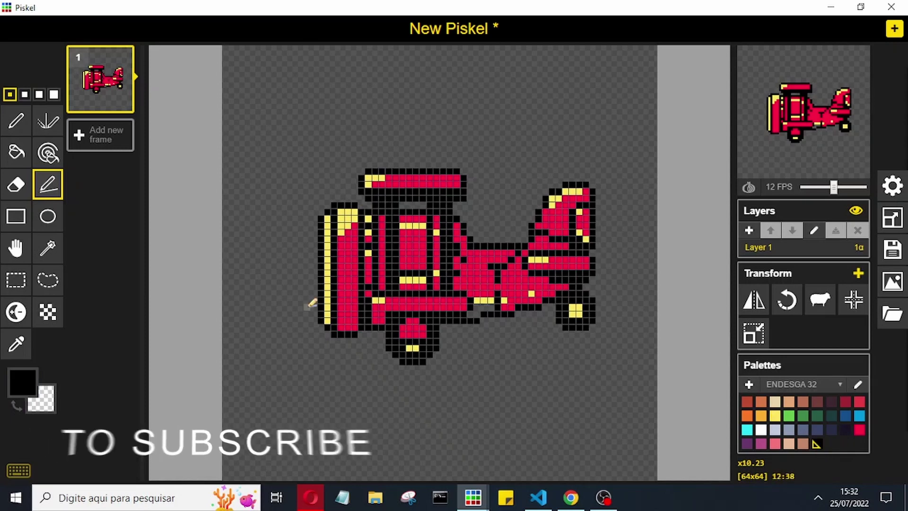
{"action": "left_click", "coordinate": [314, 318]}
{"action": "left_click", "coordinate": [295, 300]}
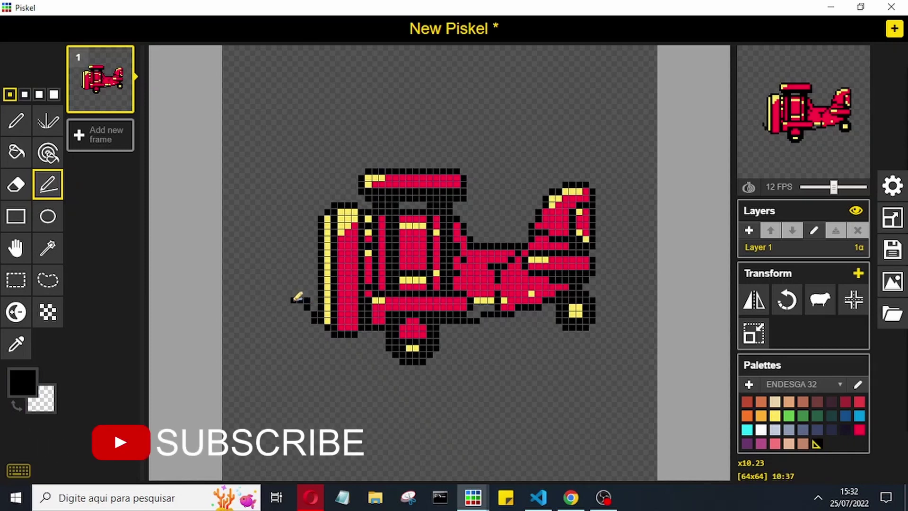
{"action": "mouse_move", "coordinate": [297, 303]}
{"action": "left_mouse_down"}
{"action": "mouse_move", "coordinate": [290, 321]}
{"action": "mouse_move", "coordinate": [309, 328]}
{"action": "mouse_move", "coordinate": [306, 284]}
{"action": "mouse_move", "coordinate": [289, 276]}
{"action": "mouse_move", "coordinate": [320, 259]}
{"action": "left_mouse_up"}
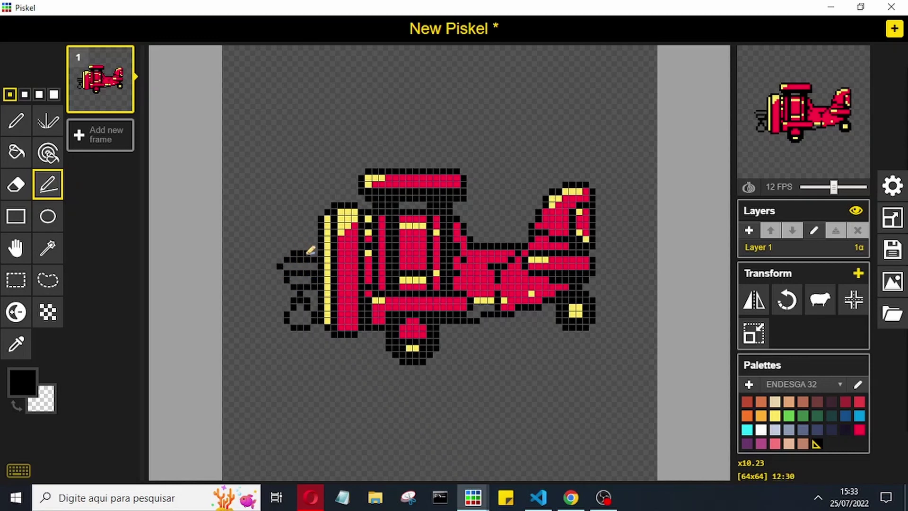
{"action": "mouse_move", "coordinate": [291, 231]}
{"action": "left_mouse_down"}
{"action": "mouse_move", "coordinate": [314, 224]}
{"action": "mouse_move", "coordinate": [310, 266]}
{"action": "left_mouse_up"}
Add white highlight rows and orange shading stripes to the propeller.
{"action": "left_click", "coordinate": [760, 430]}
{"action": "left_click_drag", "start_coordinate": [291, 321], "coordinate": [309, 321]}
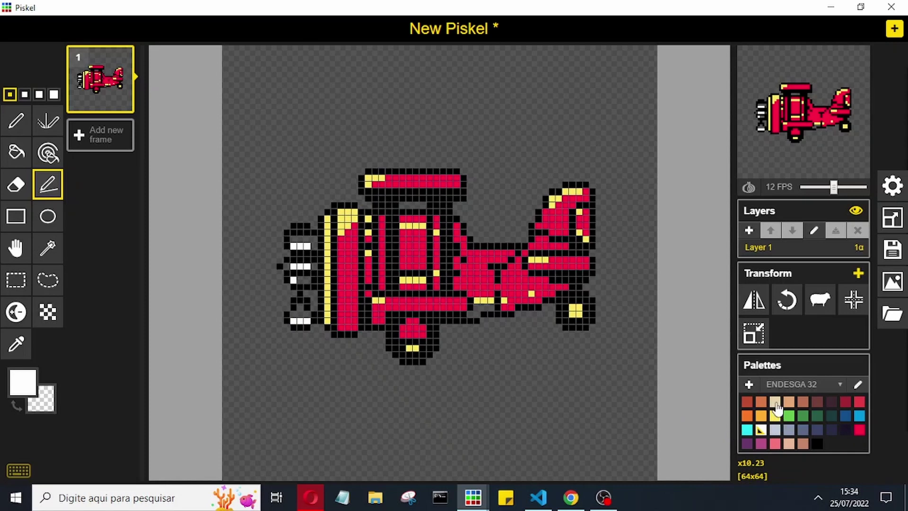
{"action": "left_click", "coordinate": [761, 415]}
{"action": "left_click", "coordinate": [294, 314]}
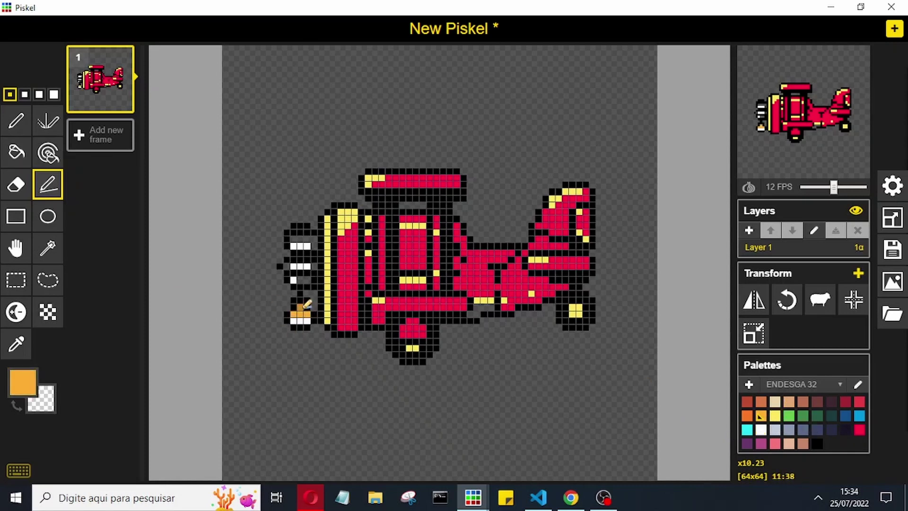
{"action": "left_click_drag", "start_coordinate": [303, 280], "coordinate": [310, 280]}
{"action": "left_click", "coordinate": [287, 266]}
{"action": "left_click_drag", "start_coordinate": [293, 238], "coordinate": [310, 239]}
Repaint the propeller's orange stripes in peach.
{"action": "left_click", "coordinate": [815, 444]}
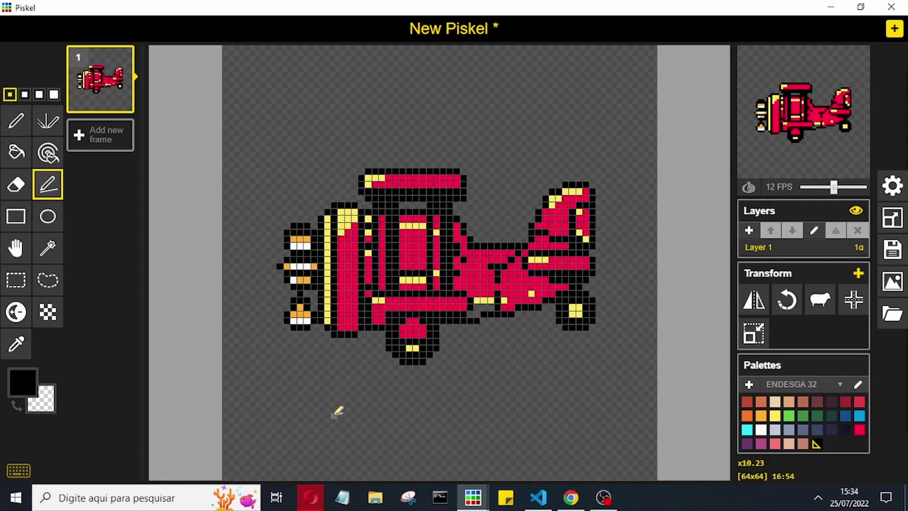
{"action": "left_click", "coordinate": [788, 443]}
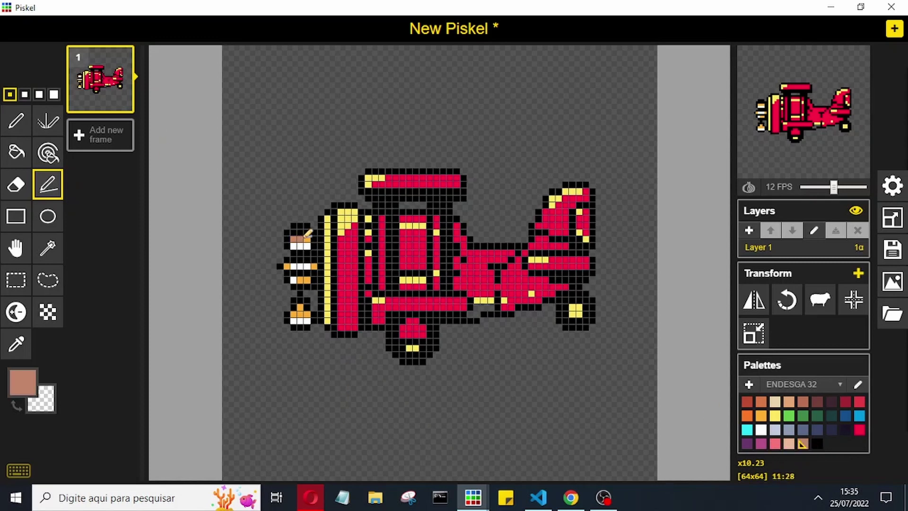
{"action": "left_click_drag", "start_coordinate": [292, 240], "coordinate": [310, 240]}
{"action": "left_click_drag", "start_coordinate": [292, 279], "coordinate": [314, 266]}
{"action": "left_click_drag", "start_coordinate": [293, 310], "coordinate": [307, 311]}
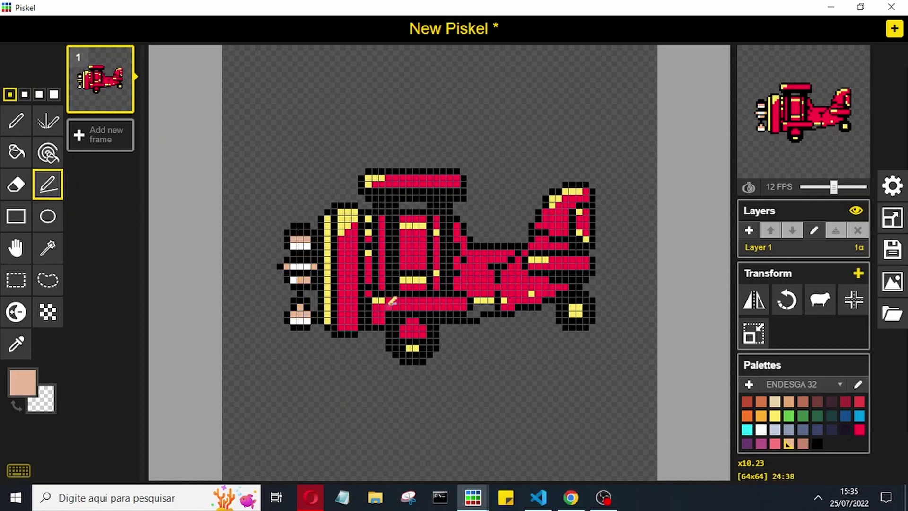
{"action": "left_click", "coordinate": [490, 310], "text": "alt"}
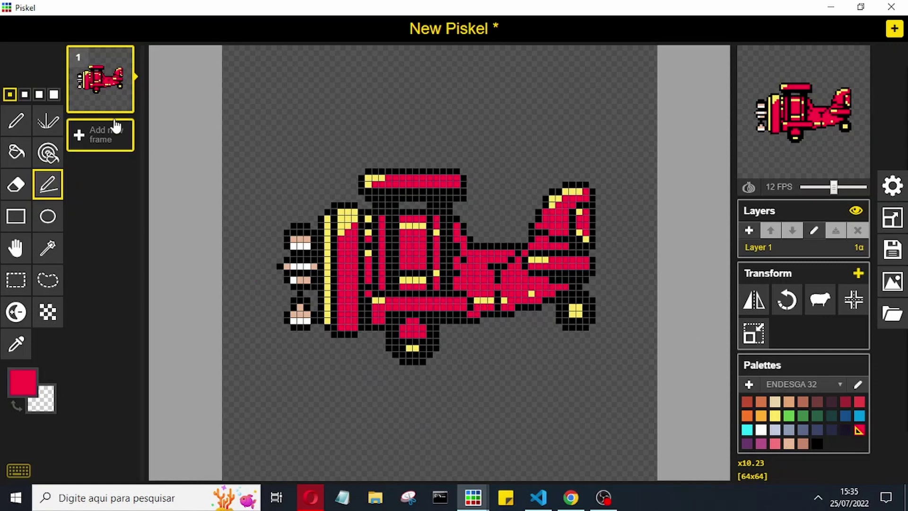
Add a second frame and erase the propeller column at the plane's nose.
{"action": "left_click", "coordinate": [123, 102]}
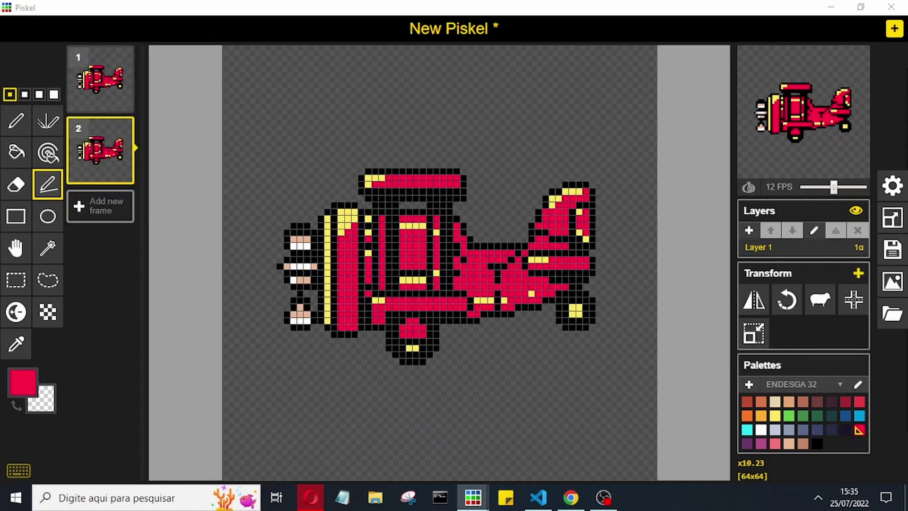
{"action": "left_click", "coordinate": [816, 444]}
{"action": "key", "text": "e"}
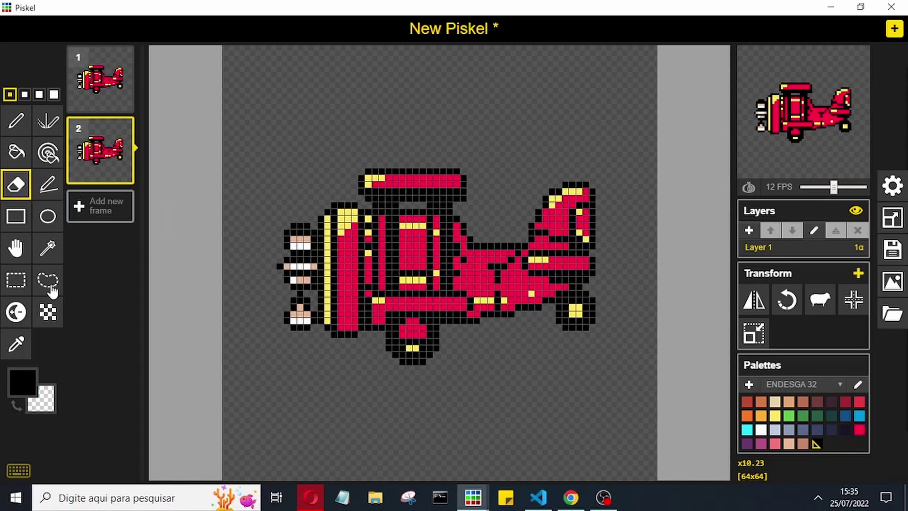
{"action": "key", "text": "s"}
{"action": "mouse_move", "coordinate": [270, 208]}
{"action": "left_mouse_down"}
{"action": "mouse_move", "coordinate": [318, 338]}
{"action": "mouse_move", "coordinate": [311, 348]}
{"action": "mouse_move", "coordinate": [287, 325]}
{"action": "mouse_move", "coordinate": [301, 293]}
{"action": "mouse_move", "coordinate": [309, 325]}
{"action": "left_mouse_up"}
{"action": "key", "text": "Delete"}
Redraw the propeller outline in black and fill its three blades white.
{"action": "key", "text": "l"}
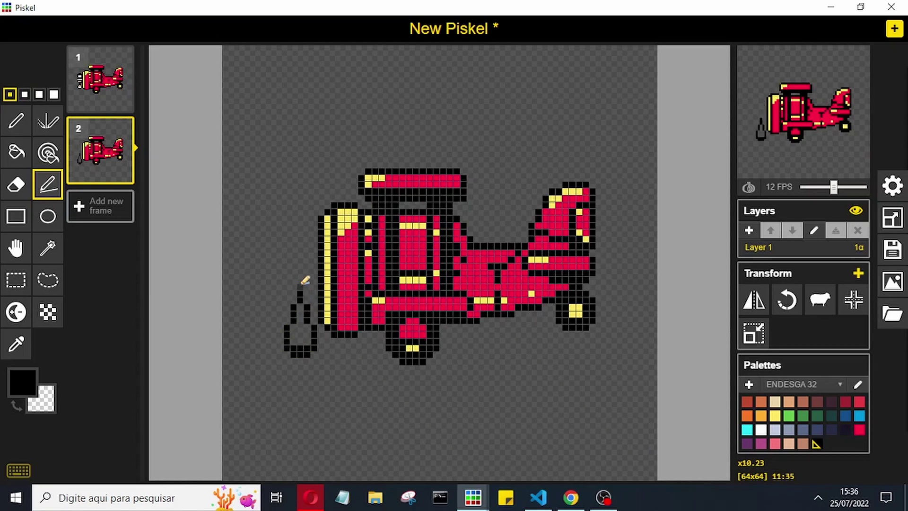
{"action": "mouse_move", "coordinate": [301, 286]}
{"action": "left_mouse_down"}
{"action": "mouse_move", "coordinate": [314, 285]}
{"action": "mouse_move", "coordinate": [318, 262]}
{"action": "left_mouse_up"}
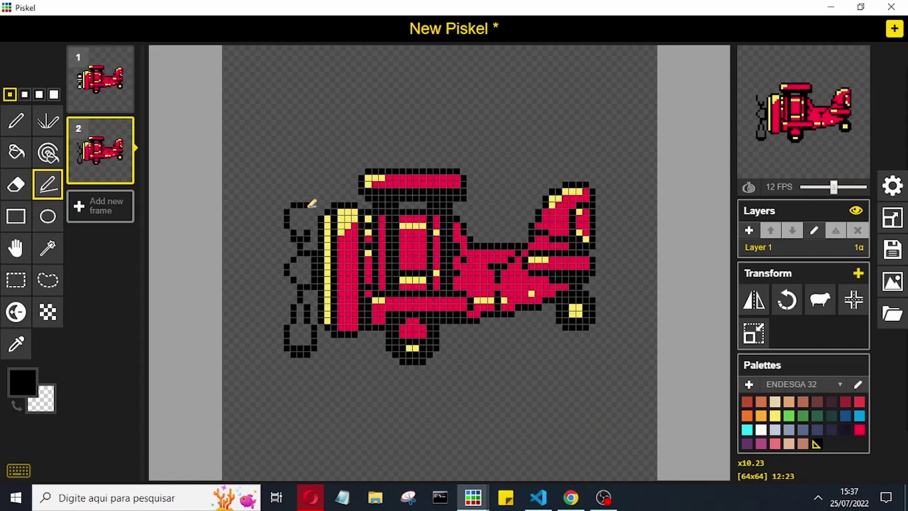
{"action": "left_click", "coordinate": [761, 430]}
{"action": "left_click", "coordinate": [16, 151]}
{"action": "left_click", "coordinate": [297, 258]}
{"action": "left_click", "coordinate": [298, 220]}
{"action": "left_click", "coordinate": [300, 326]}
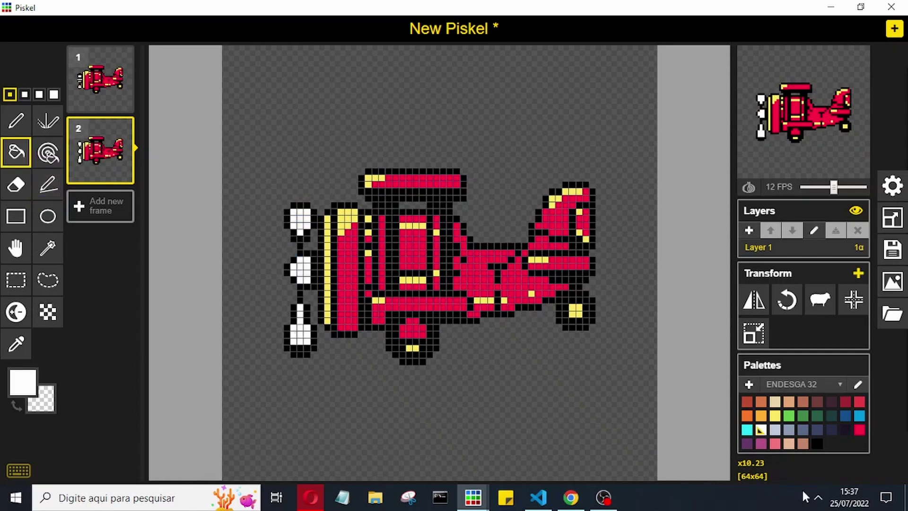
Choose peach for the tips and duplicate frame 2 as a new frame 3.
{"action": "left_click", "coordinate": [789, 443]}
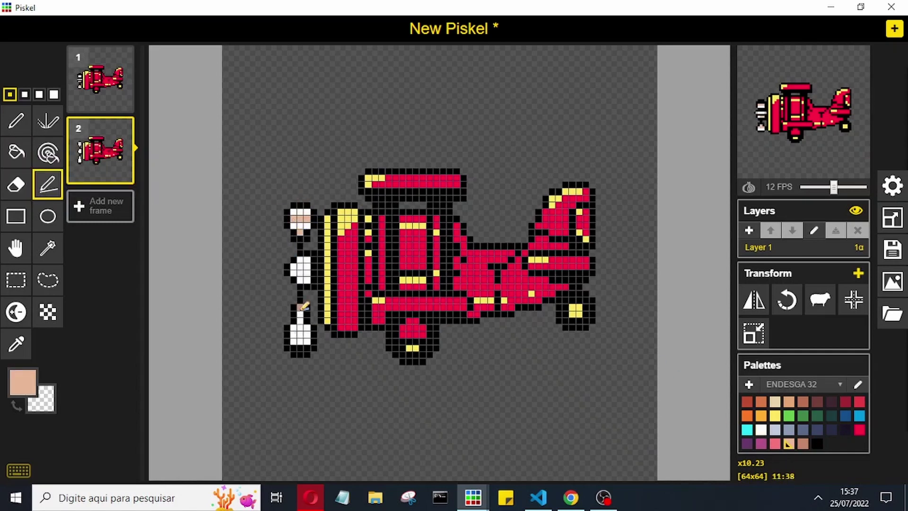
{"action": "left_click", "coordinate": [117, 185]}
{"action": "left_click", "coordinate": [16, 280]}
Erase frame 3's old propeller and draw a new black propeller outline beside the nose.
{"action": "left_click_drag", "start_coordinate": [263, 188], "coordinate": [317, 364]}
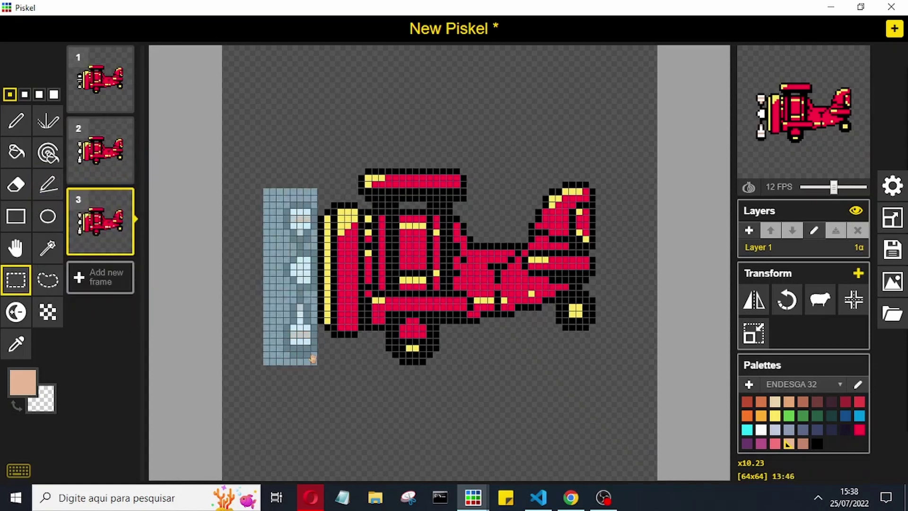
{"action": "key", "text": "Delete"}
{"action": "left_click", "coordinate": [816, 444]}
{"action": "left_click", "coordinate": [48, 184]}
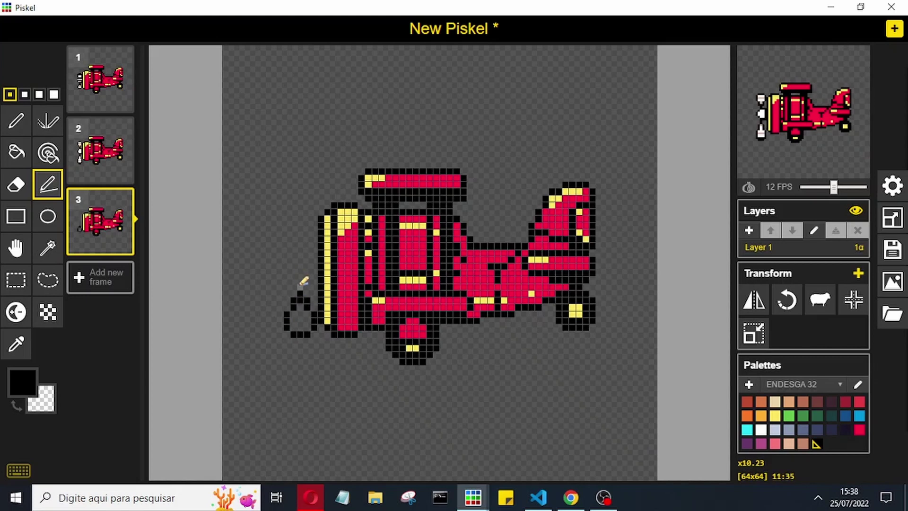
{"action": "left_click_drag", "start_coordinate": [299, 285], "coordinate": [315, 286]}
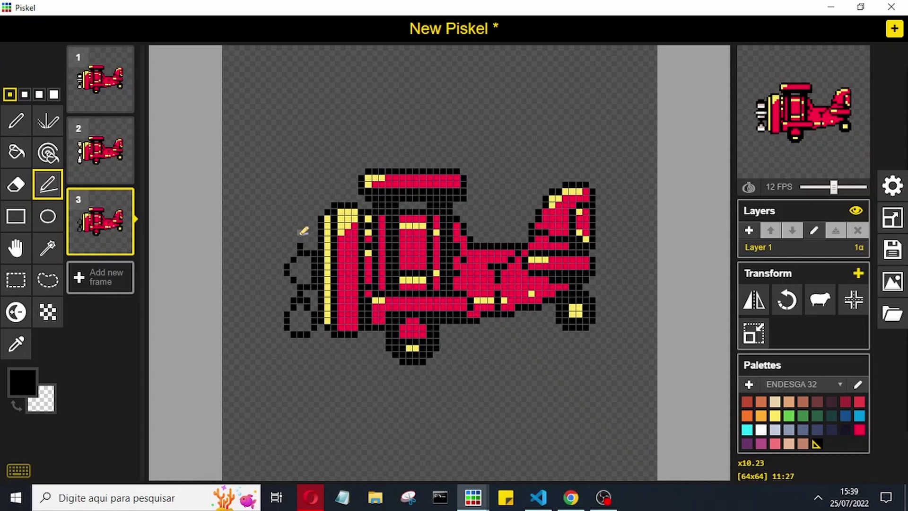
{"action": "mouse_move", "coordinate": [293, 226]}
{"action": "left_mouse_down"}
{"action": "mouse_move", "coordinate": [314, 191]}
{"action": "mouse_move", "coordinate": [286, 192]}
{"action": "mouse_move", "coordinate": [286, 210]}
{"action": "left_mouse_up"}
Fill the three new propeller blades white and paint peach tips on them.
{"action": "left_click", "coordinate": [761, 429]}
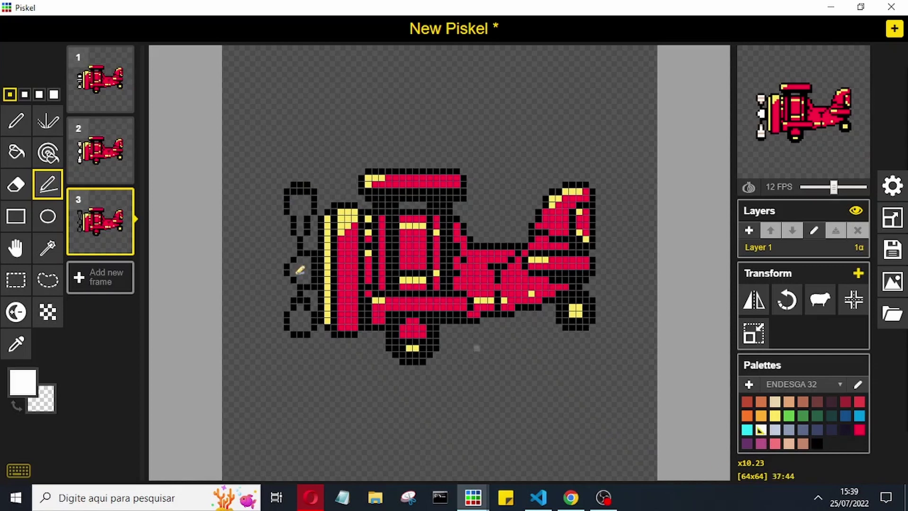
{"action": "key", "text": "b"}
{"action": "left_click", "coordinate": [300, 208]}
{"action": "left_click", "coordinate": [299, 269]}
{"action": "left_click", "coordinate": [300, 319]}
{"action": "key", "text": "l"}
{"action": "left_click", "coordinate": [789, 444]}
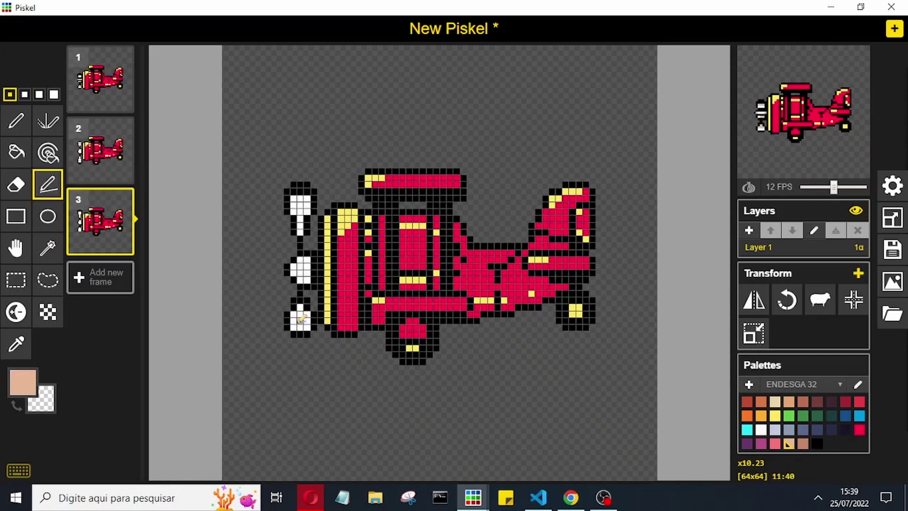
{"action": "left_click_drag", "start_coordinate": [300, 234], "coordinate": [310, 204]}
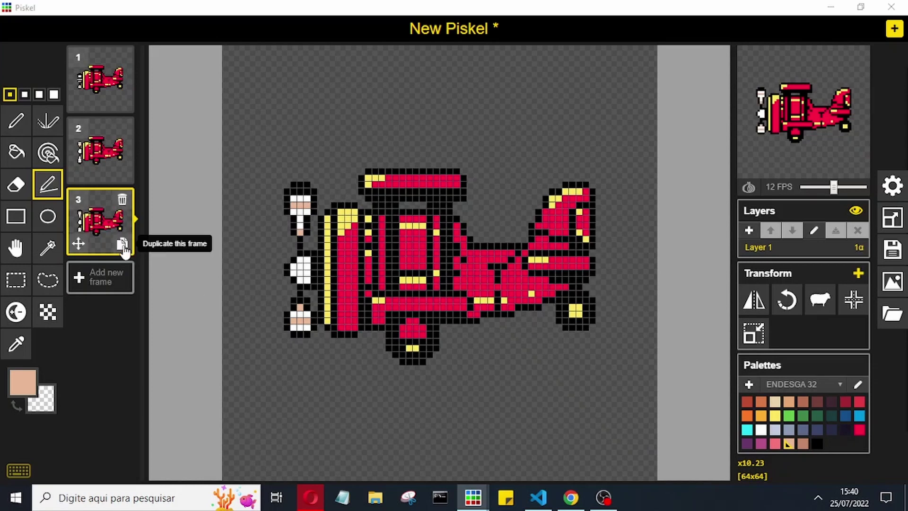
Duplicate frame 3 as frame 4 and delete its old propeller.
{"action": "left_click", "coordinate": [122, 244]}
{"action": "key", "text": "s"}
{"action": "left_click_drag", "start_coordinate": [244, 163], "coordinate": [316, 368]}
{"action": "key", "text": "Delete"}
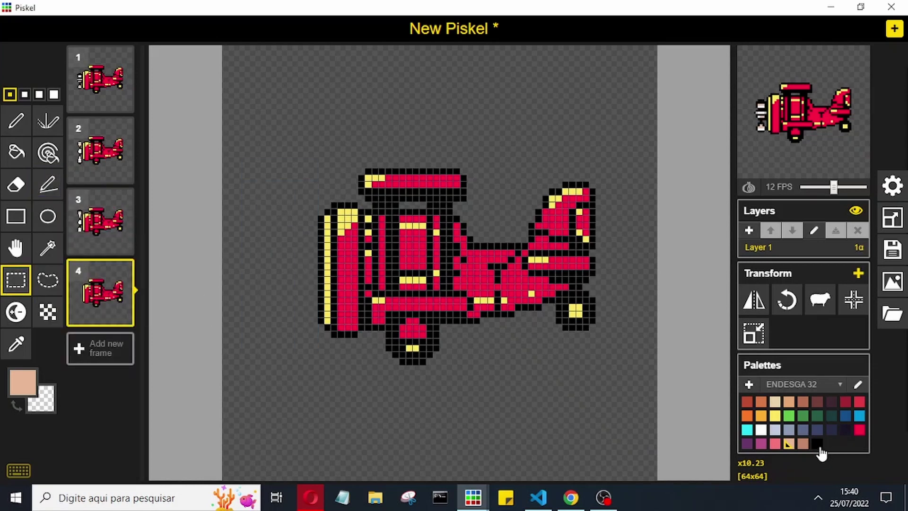
Draw new black outlines for horizontal propeller blades out from the nose.
{"action": "left_click", "coordinate": [818, 446]}
{"action": "key", "text": "l"}
{"action": "left_click_drag", "start_coordinate": [314, 308], "coordinate": [297, 305]}
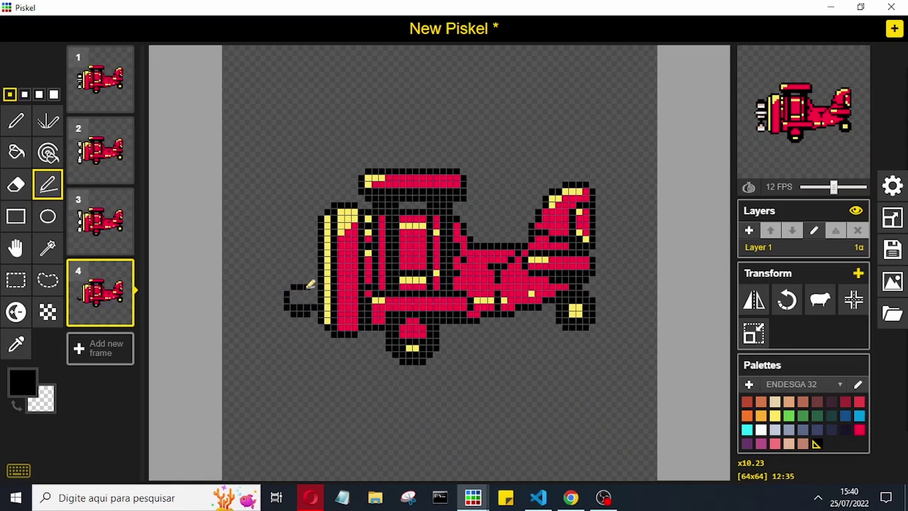
{"action": "mouse_move", "coordinate": [287, 279]}
{"action": "left_mouse_down"}
{"action": "mouse_move", "coordinate": [317, 278]}
{"action": "mouse_move", "coordinate": [308, 267]}
{"action": "mouse_move", "coordinate": [313, 253]}
{"action": "mouse_move", "coordinate": [284, 208]}
{"action": "mouse_move", "coordinate": [290, 227]}
{"action": "left_mouse_up"}
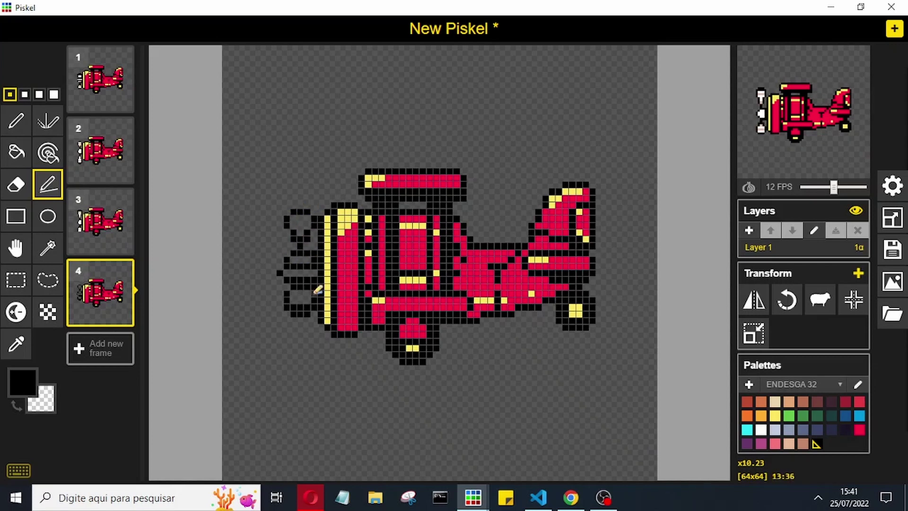
Fill the top, middle and bottom blades white.
{"action": "left_click", "coordinate": [760, 429]}
{"action": "key", "text": "b"}
{"action": "left_click", "coordinate": [300, 222]}
{"action": "left_click", "coordinate": [300, 273]}
{"action": "left_click", "coordinate": [300, 297]}
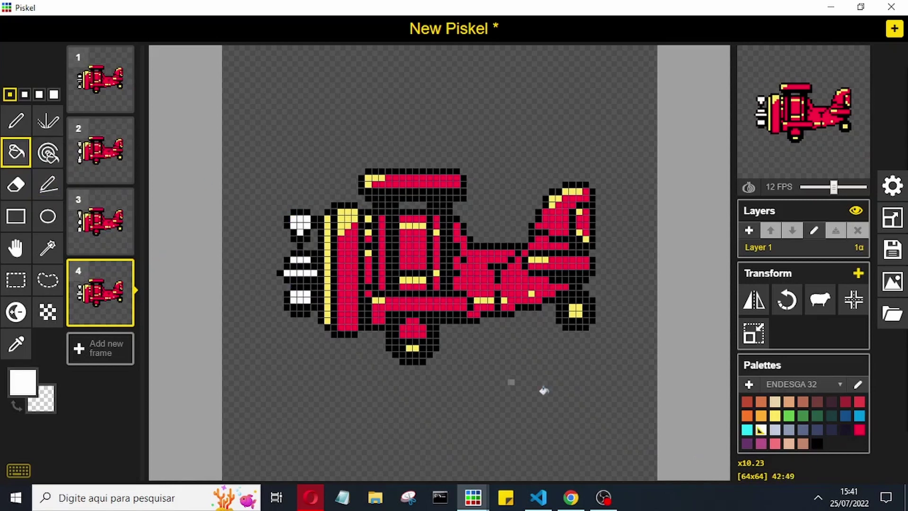
Paint peach tips across the top, middle and bottom blades.
{"action": "left_click", "coordinate": [788, 443]}
{"action": "key", "text": "p"}
{"action": "left_click_drag", "start_coordinate": [292, 224], "coordinate": [305, 222]}
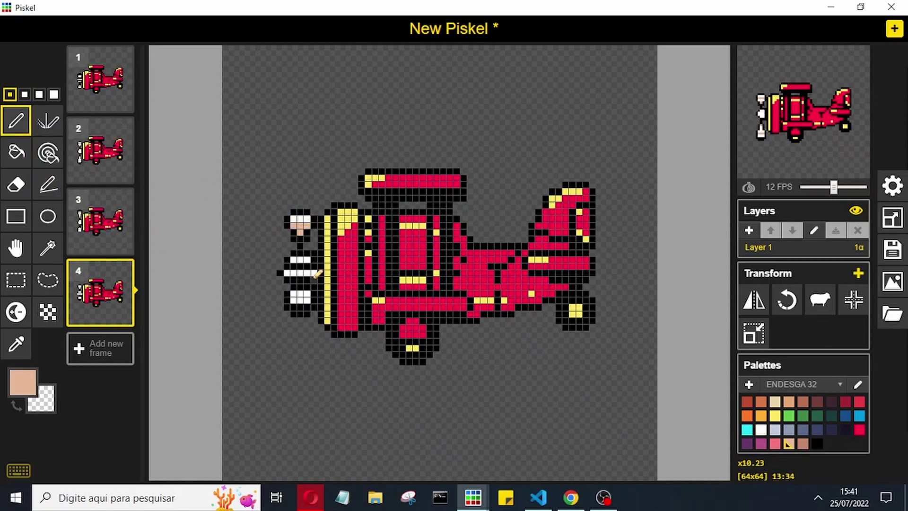
{"action": "left_click_drag", "start_coordinate": [298, 260], "coordinate": [310, 259]}
{"action": "left_click_drag", "start_coordinate": [296, 294], "coordinate": [309, 294]}
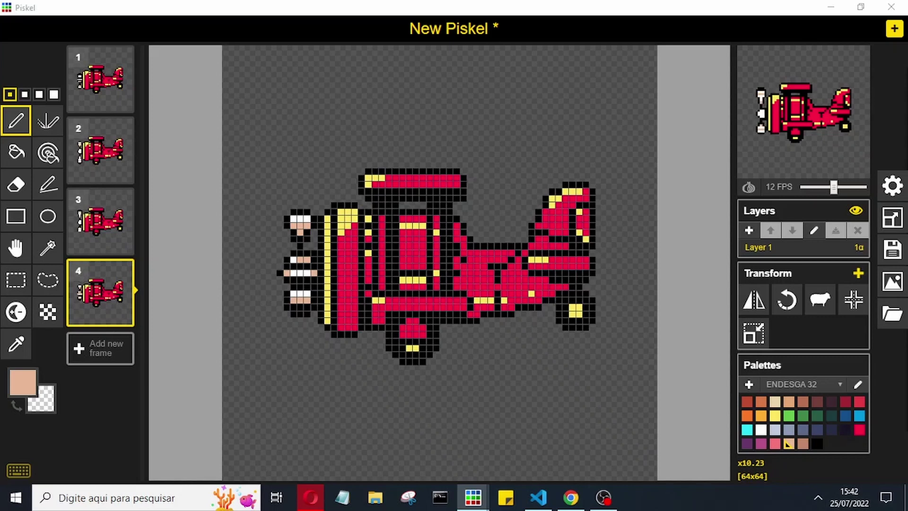
{"action": "left_click", "coordinate": [100, 78]}
Shift frame 2's plane up one pixel and frame 4's plane down one pixel.
{"action": "left_click", "coordinate": [101, 151]}
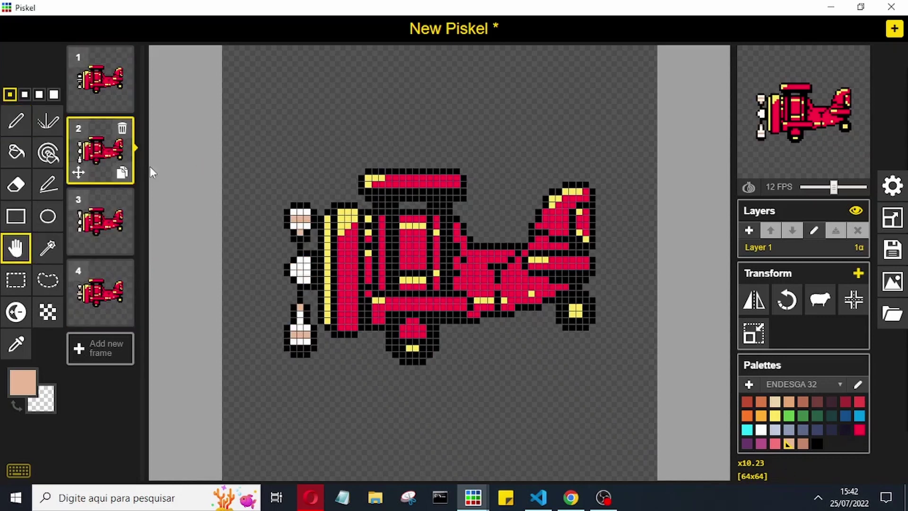
{"action": "key", "text": "h"}
{"action": "left_click_drag", "start_coordinate": [431, 264], "coordinate": [424, 258]}
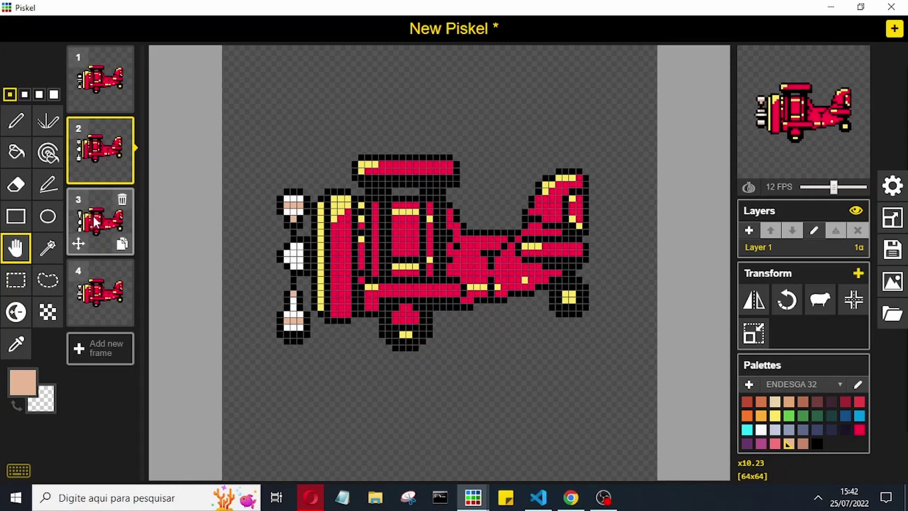
{"action": "key", "text": "Up"}
{"action": "key", "text": "Down"}
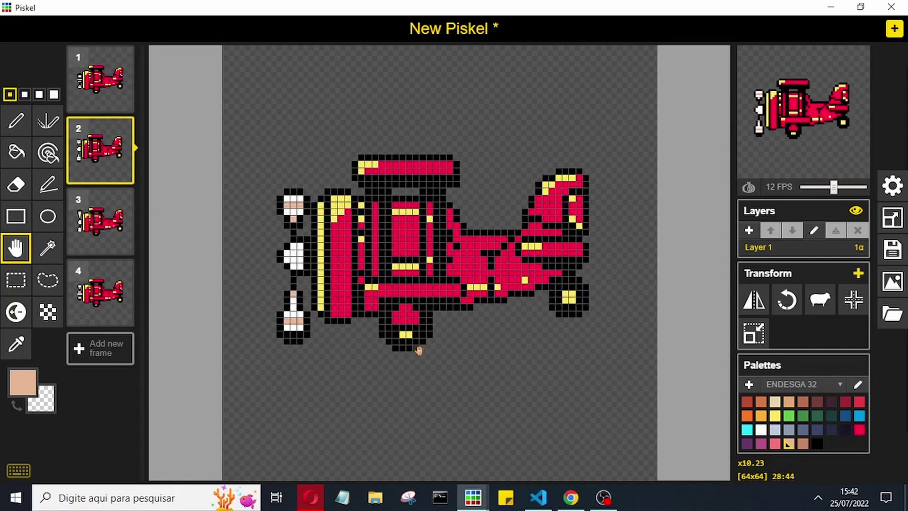
{"action": "key", "text": "Down"}
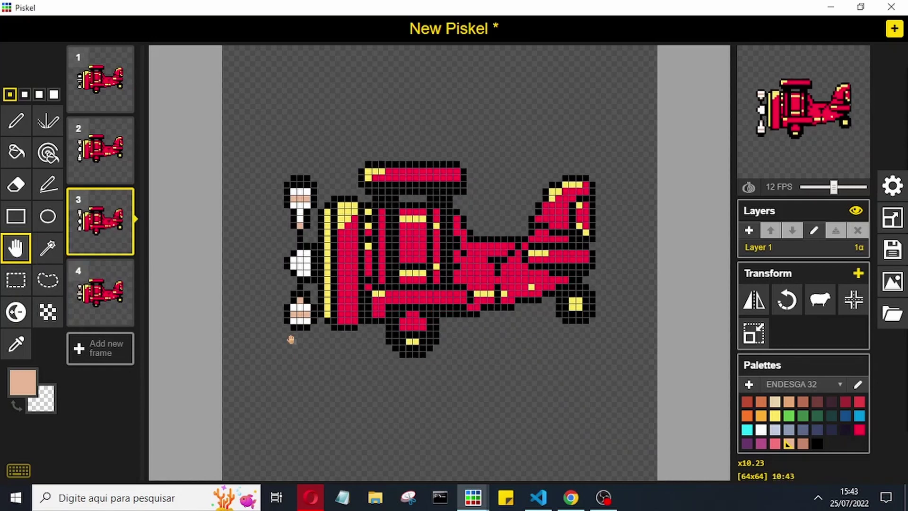
{"action": "key", "text": "Down"}
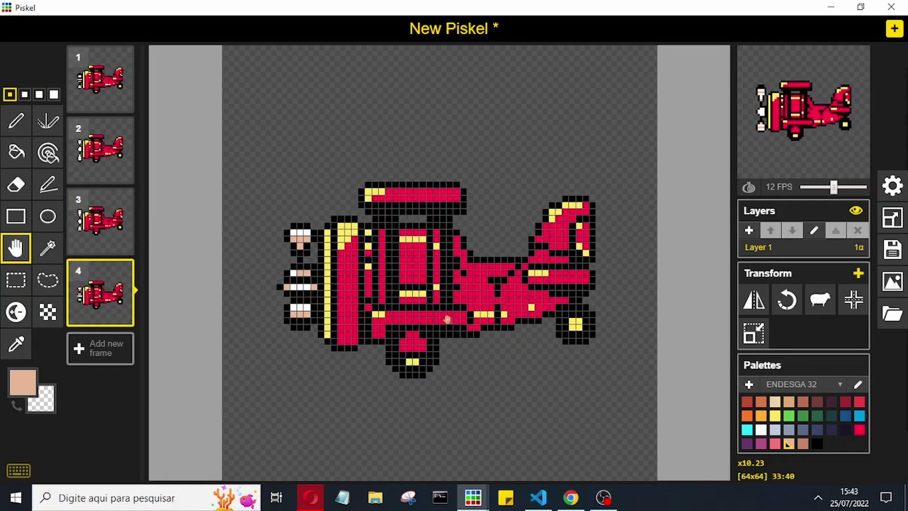
{"action": "left_click_drag", "start_coordinate": [459, 352], "coordinate": [459, 359]}
Fill the background of all four frames cyan and preview the animation.
{"action": "key", "text": "Up"}
{"action": "key", "text": "Up"}
{"action": "key", "text": "Up"}
{"action": "left_click", "coordinate": [746, 430]}
{"action": "left_click", "coordinate": [48, 151]}
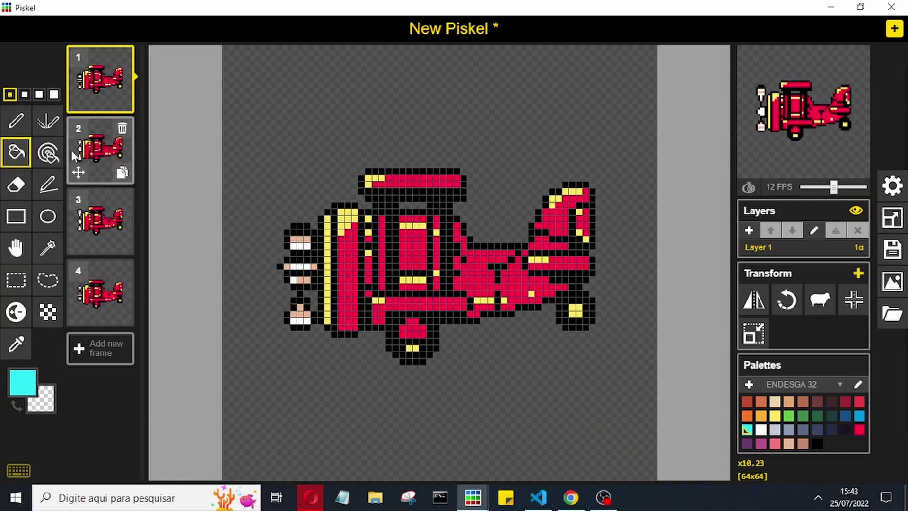
{"action": "left_click", "coordinate": [96, 147]}
{"action": "left_click", "coordinate": [279, 121]}
{"action": "key", "text": "Down"}
{"action": "key", "text": "Down"}
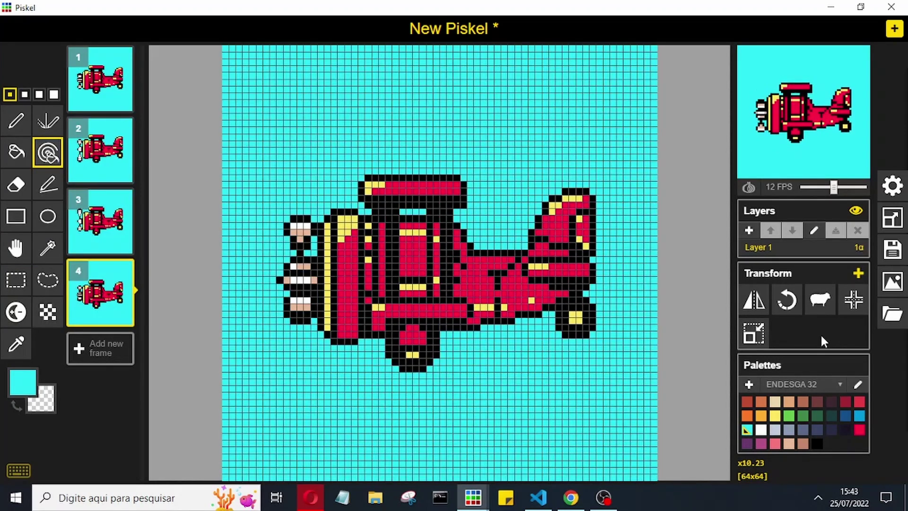
{"action": "left_click", "coordinate": [852, 59]}
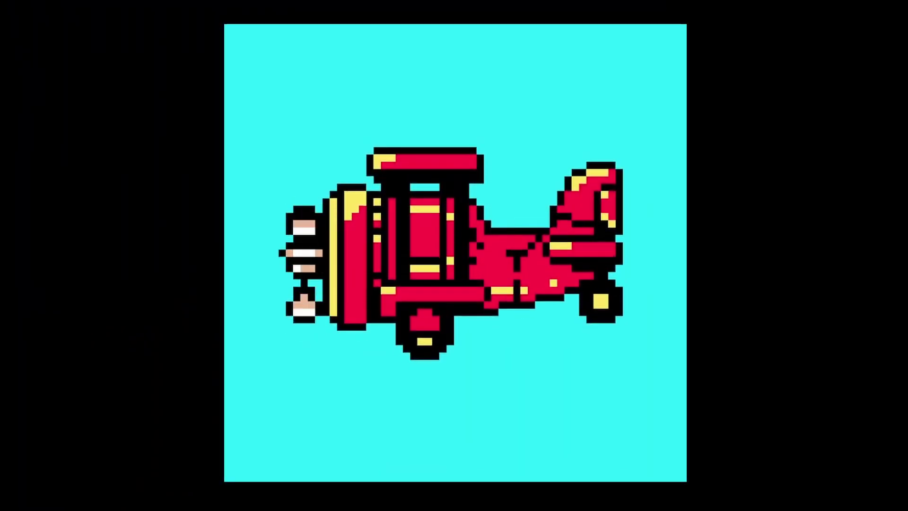